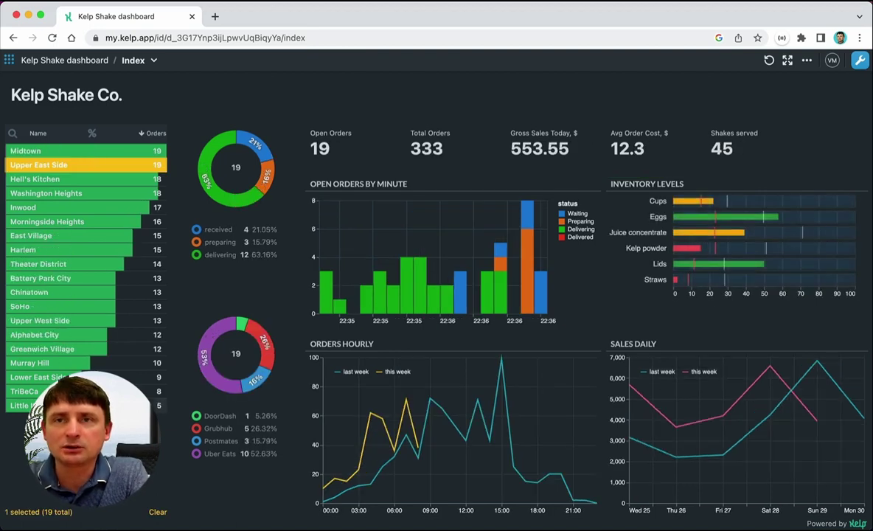
- Sort the location list by name and clear the location filter after viewing TriBeCa's orders
left_click(89, 391)
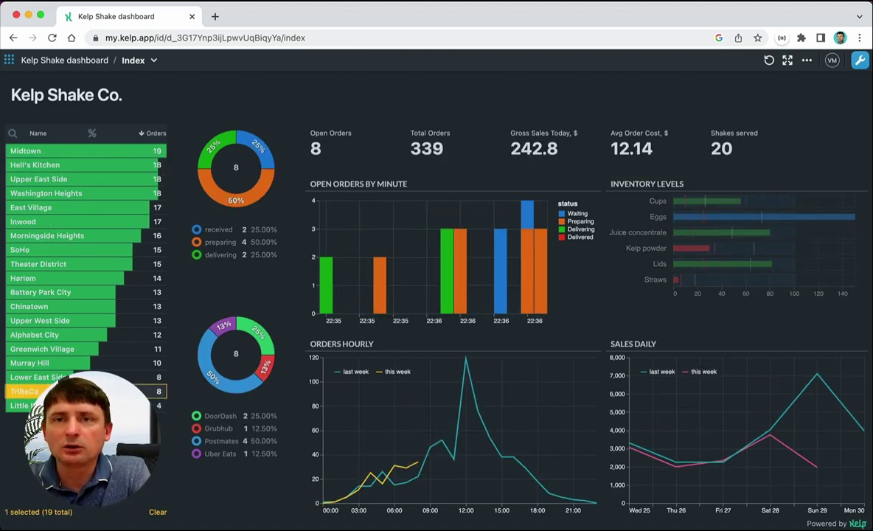
left_click(38, 133)
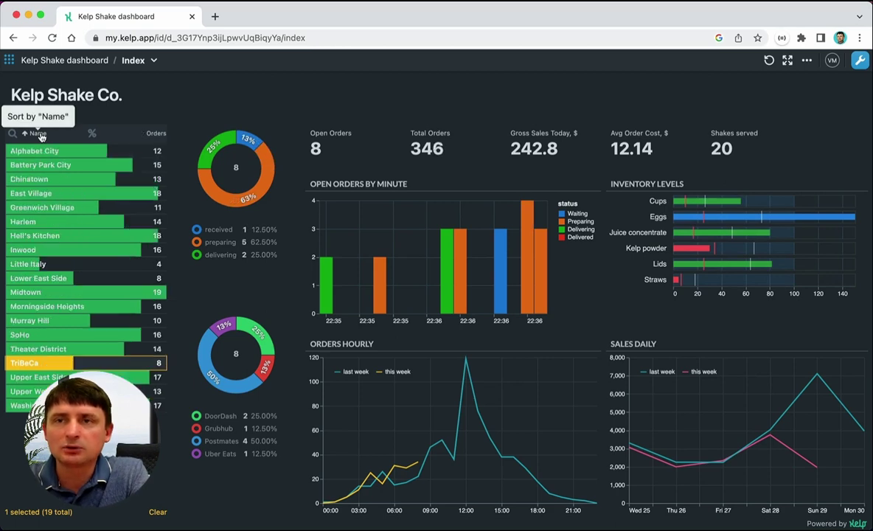
left_click(57, 261)
left_click(144, 264)
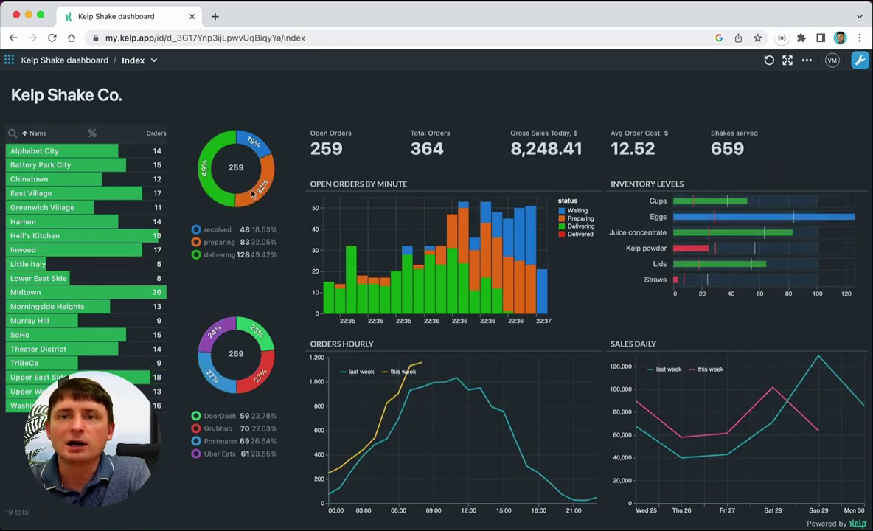
- Filter the dashboard to received orders and toggle the DoorDash filter in the order service chart
left_click(249, 139)
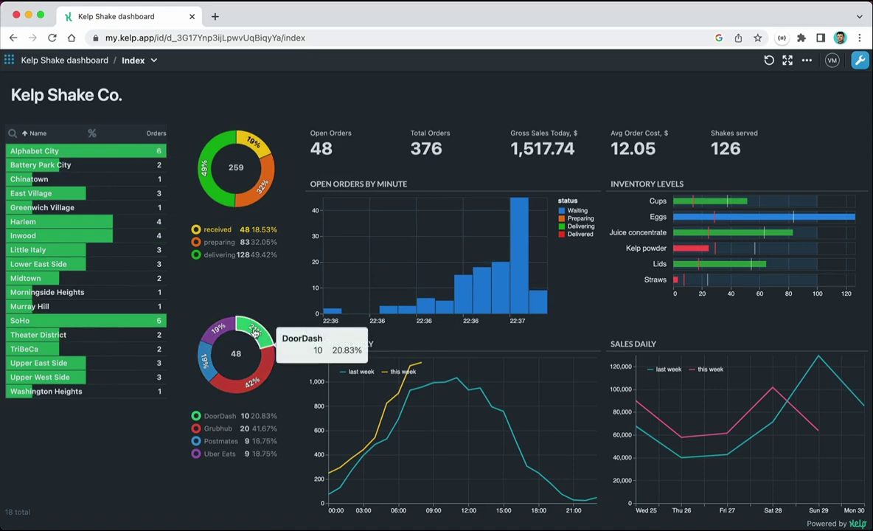
left_click(254, 334)
left_click(254, 334)
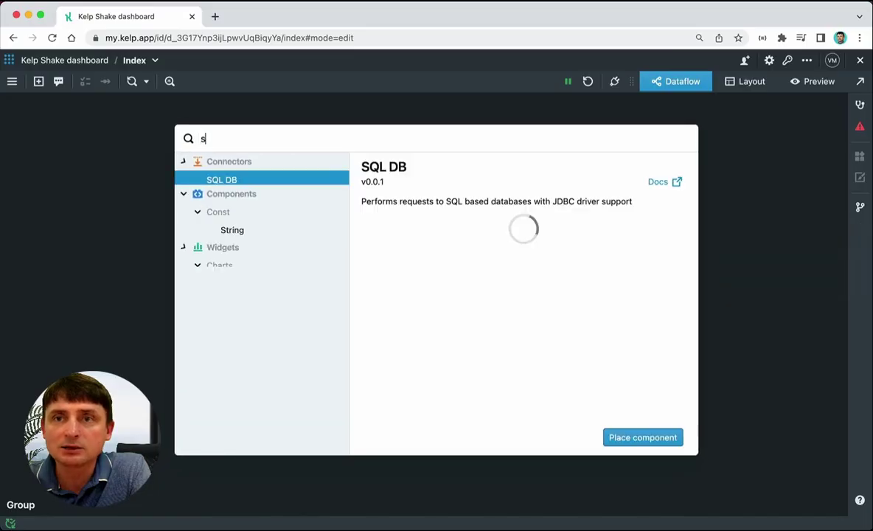
- Place a String component and an SSE Stream component beside it in the empty dataflow
type("tri")
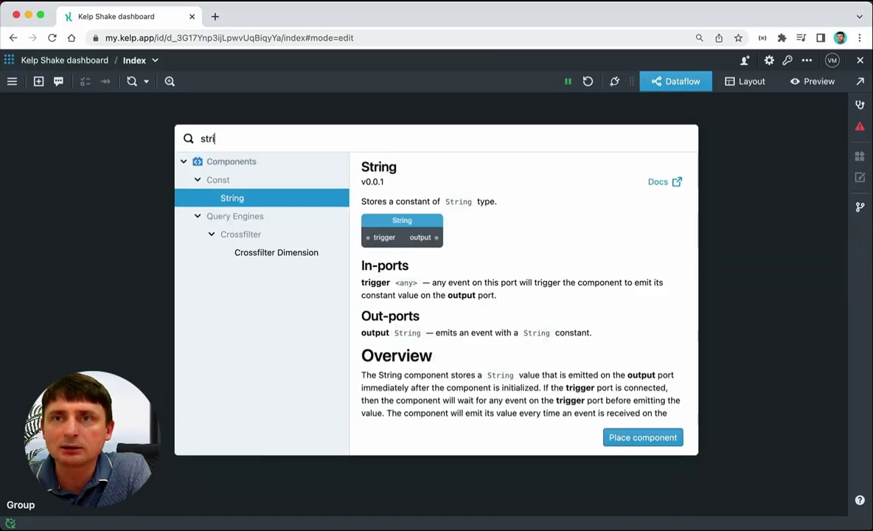
key("Escape")
double_click(286, 188)
type("ss")
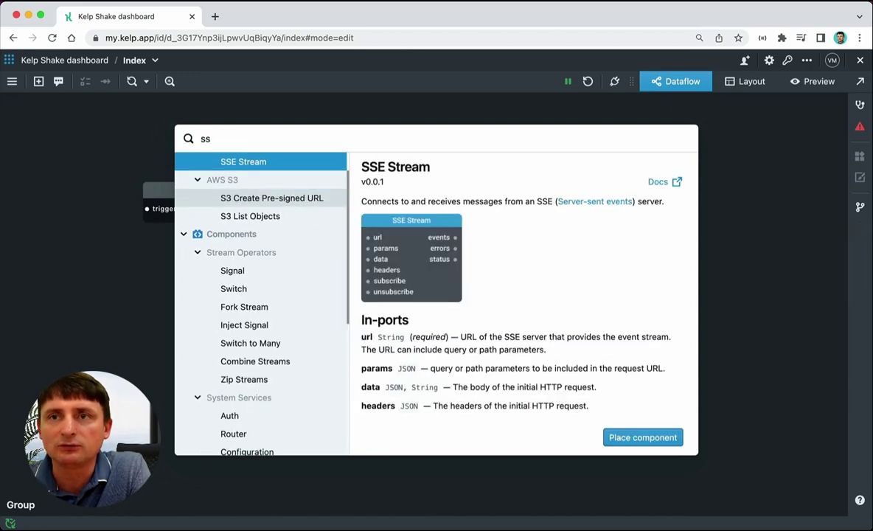
key("Return")
- Connect the String output to the SSE Stream's url port and the stream's status port to an enlarged Log component
left_click_drag(236, 209, 297, 208)
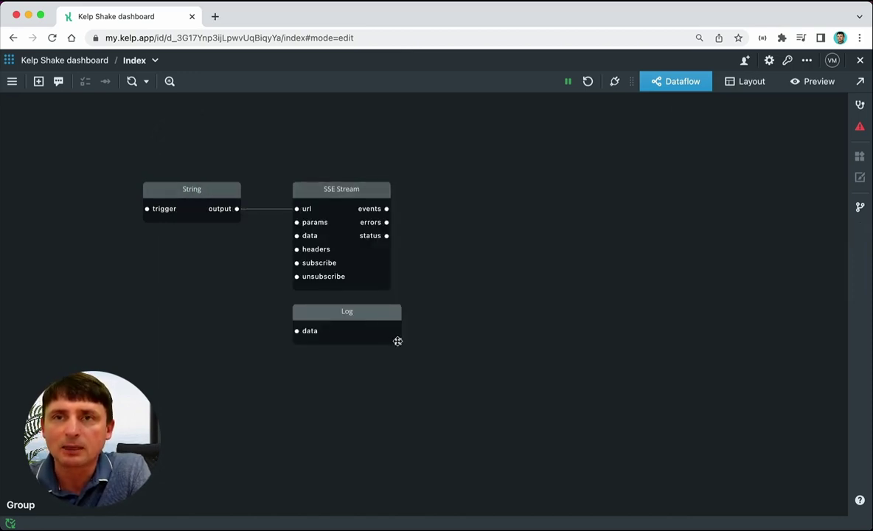
left_click_drag(397, 340, 397, 380)
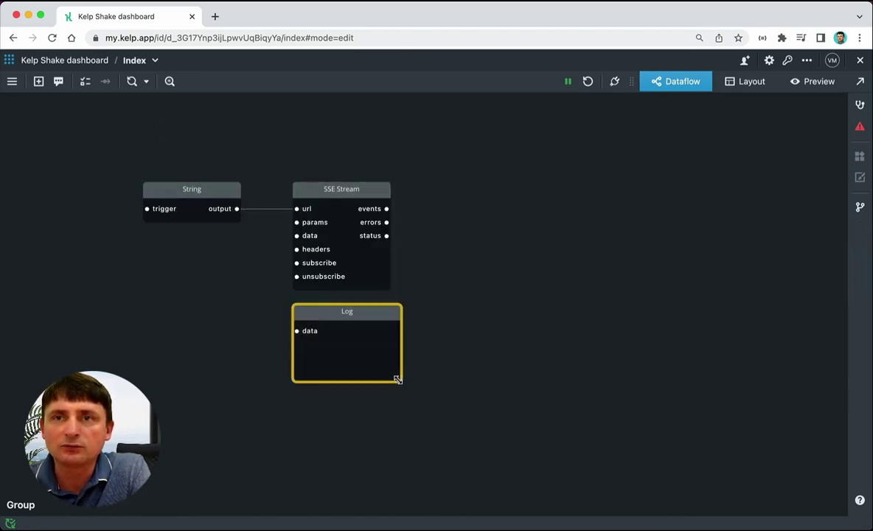
left_click_drag(386, 235, 294, 329)
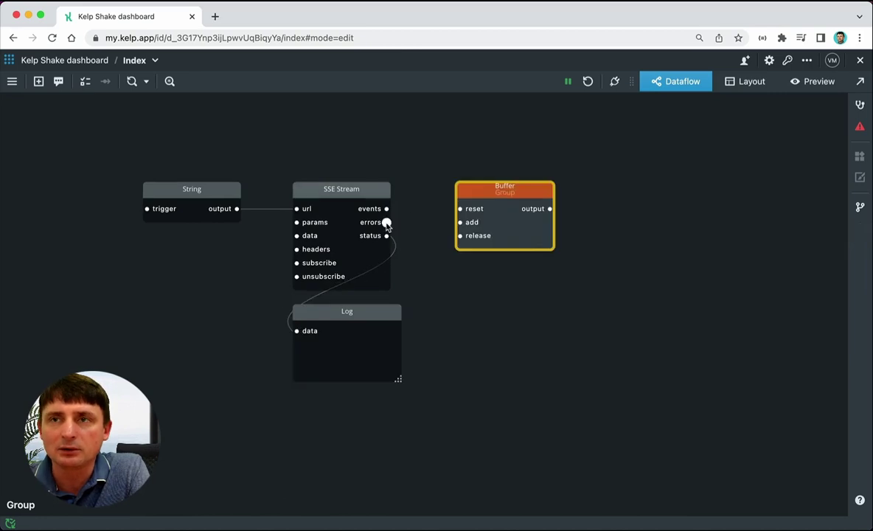
- Connect the SSE Stream events to the Buffer's add port with the KelpQL query data.data | json_parse(@) | json_parse(data)
left_click_drag(386, 209, 460, 222)
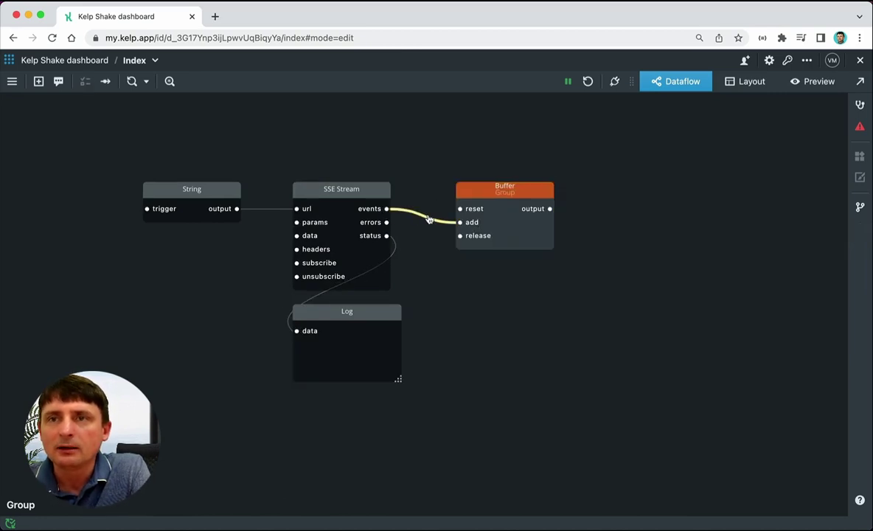
left_click(428, 220)
left_click(313, 360)
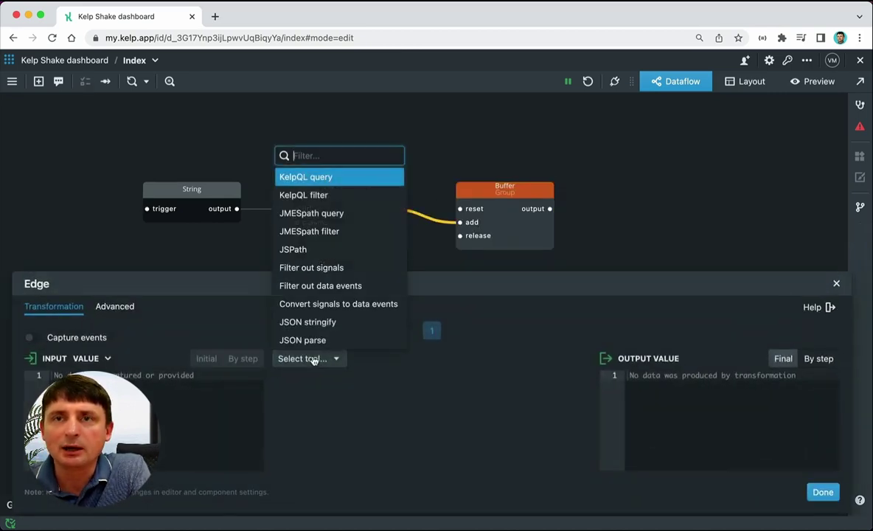
left_click(299, 176)
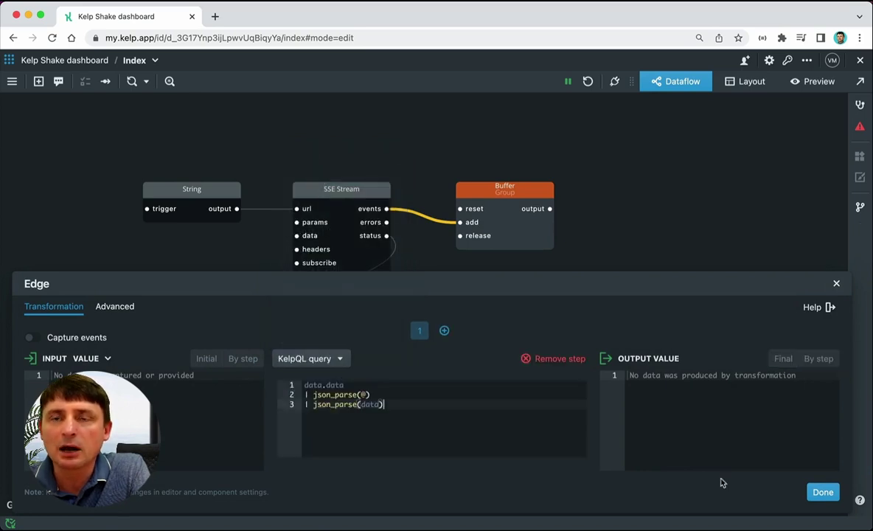
left_click(820, 491)
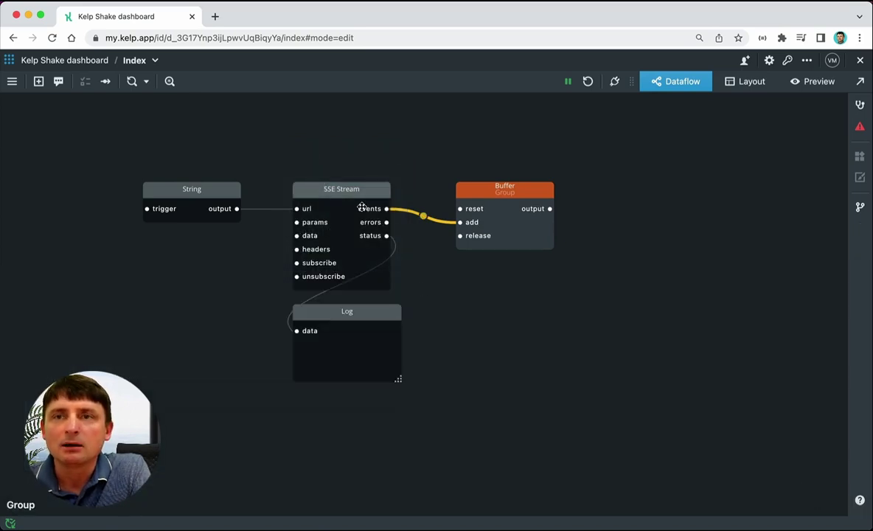
- Set the SSE Stream's authentication to the Ably connection Kelp Shake pubsub
left_click(343, 189)
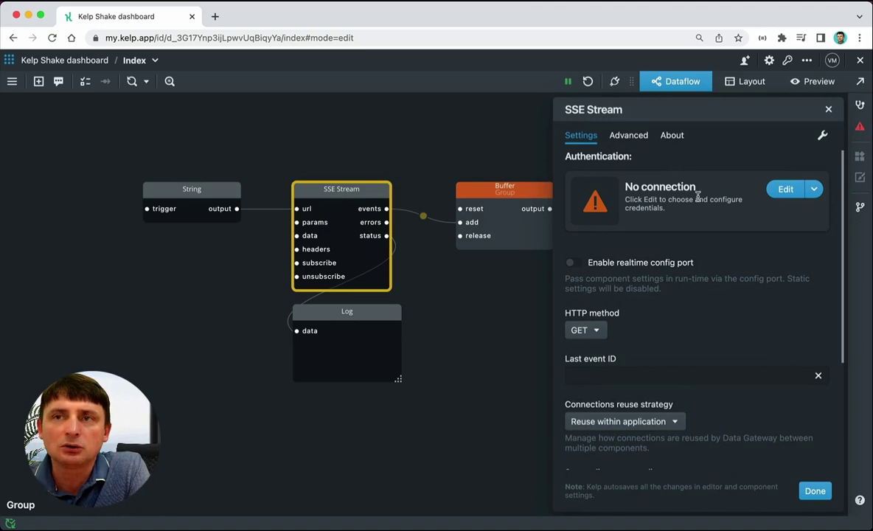
left_click(814, 197)
left_click(744, 270)
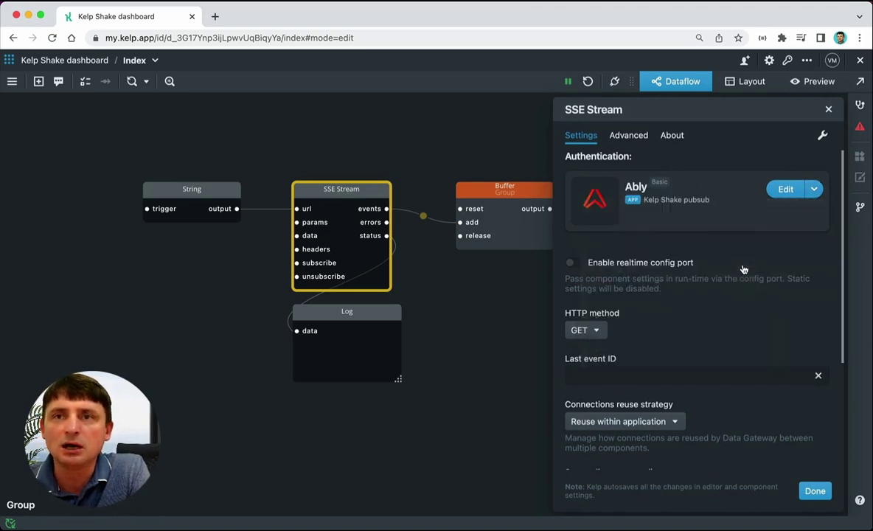
left_click(812, 490)
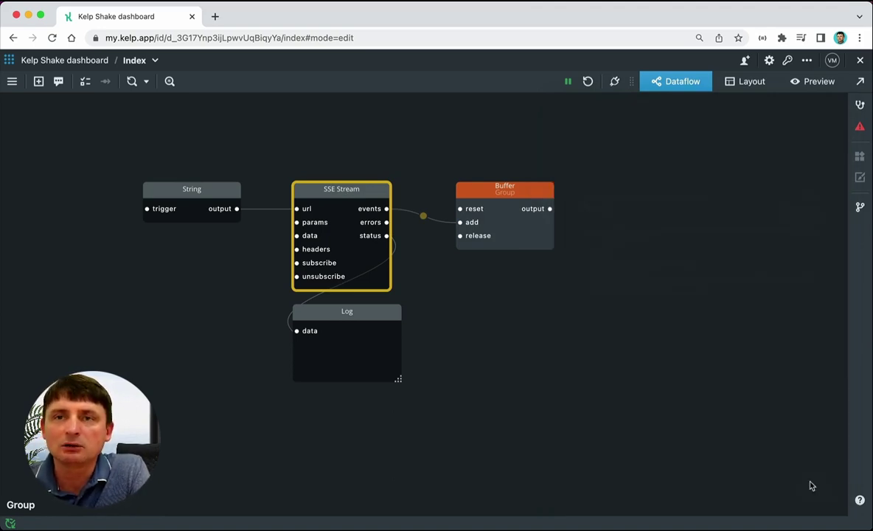
- Connect the Buffer output to the data port of an enlarged Table component and restart the dataflow
left_click_drag(658, 267, 633, 179)
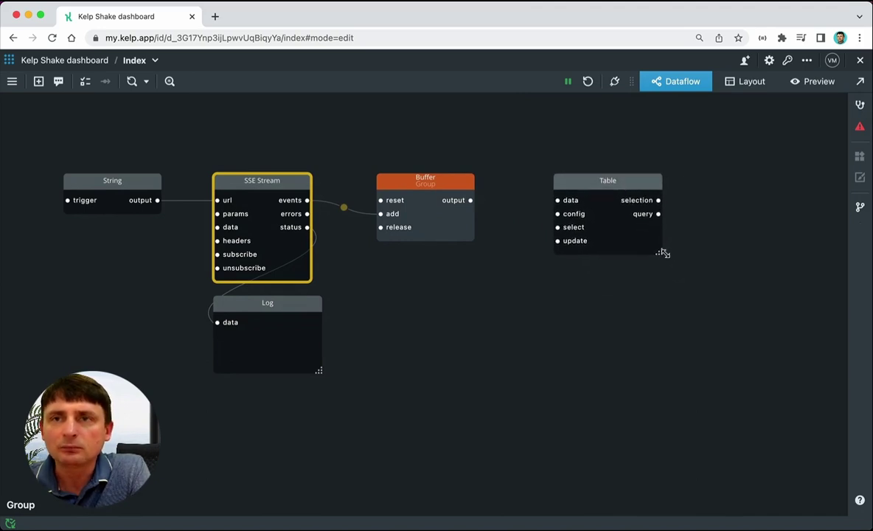
left_click_drag(661, 248, 824, 361)
left_click_drag(460, 197, 558, 200)
left_click(588, 82)
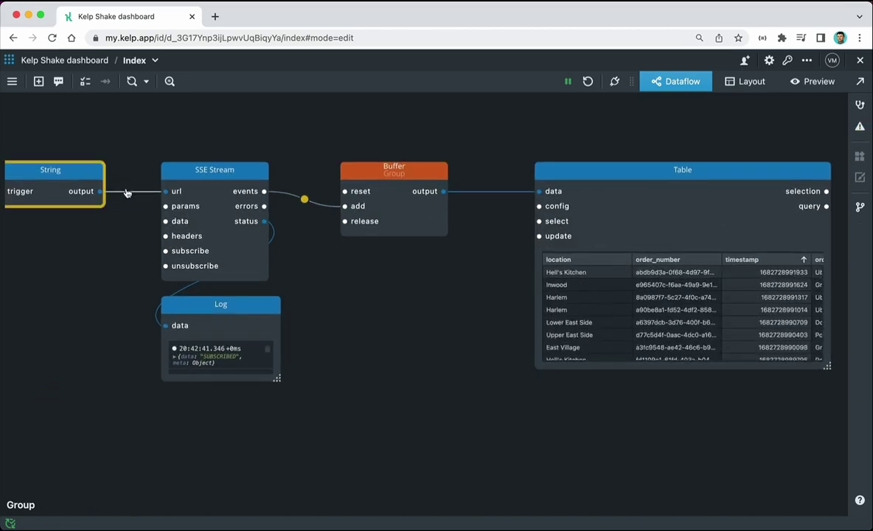
- Examine how the live order data flows from the String through the SSE Stream and Buffer into the Table
left_click(127, 191)
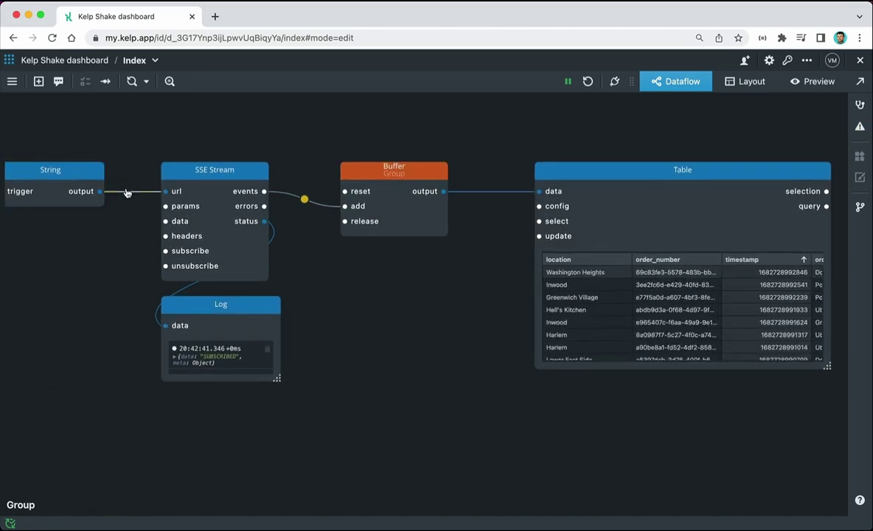
left_click(207, 172)
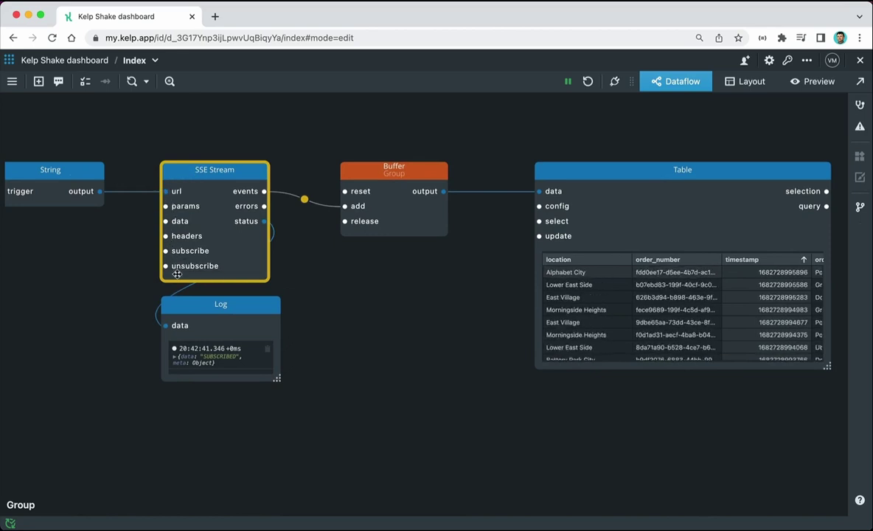
left_click(319, 210)
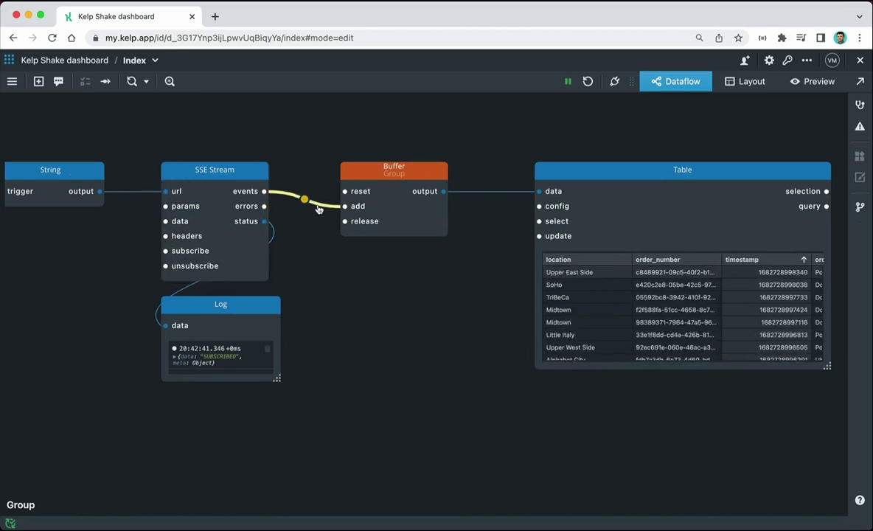
left_click(393, 185)
left_click(483, 193)
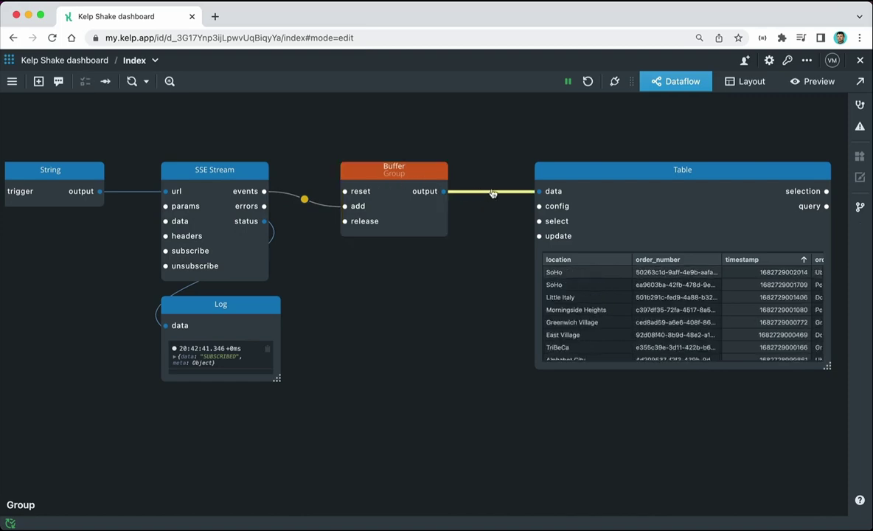
left_click(626, 181)
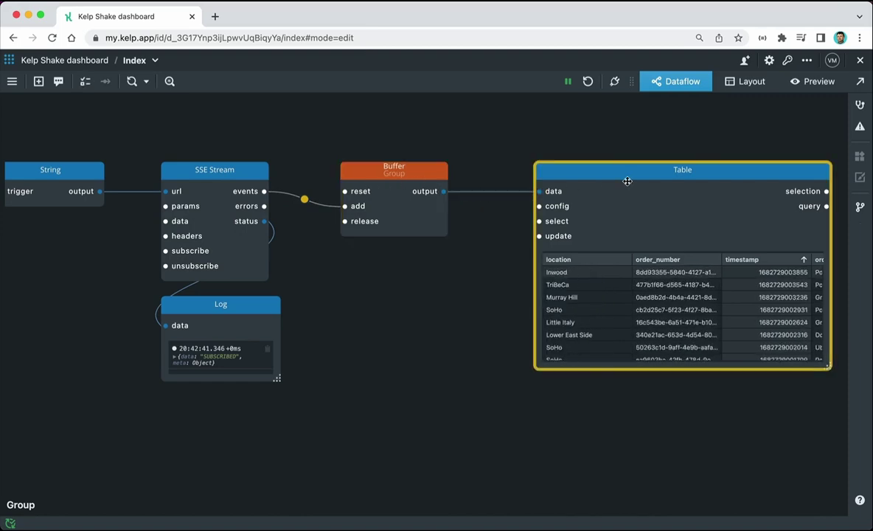
double_click(626, 181)
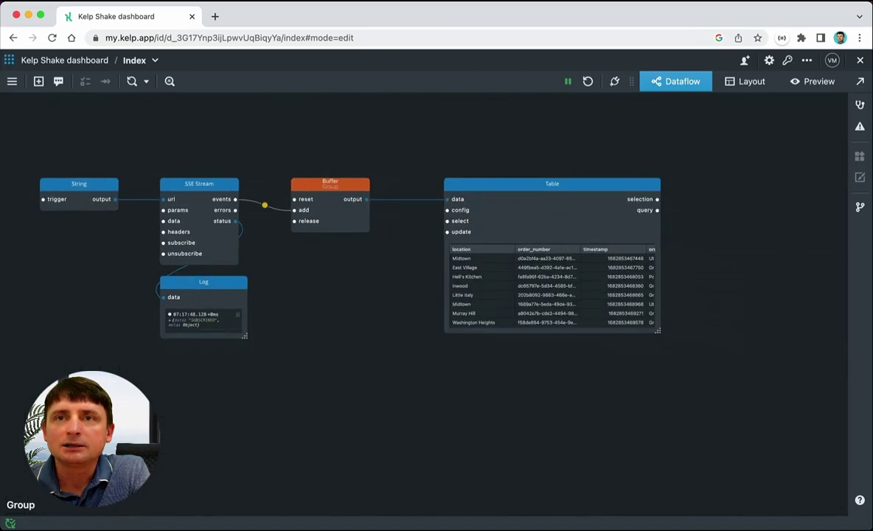
- Shrink the Table component to its ports and move it up to free space beside the Buffer
scroll(443, 236, "down", 2)
scroll(443, 236, "right", 1)
left_click_drag(571, 314, 443, 215)
left_click_drag(419, 186, 419, 135)
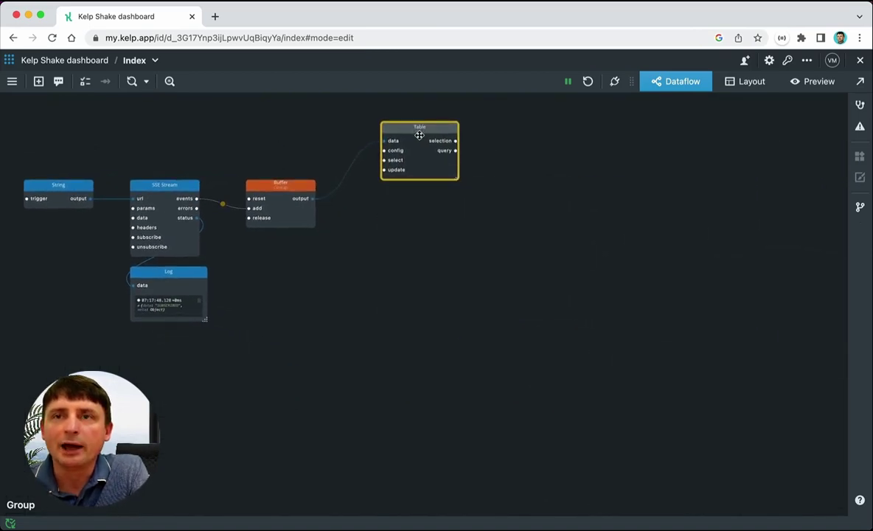
- Connect the Buffer output through an intermediate port to the Metric Card's data port
left_click_drag(314, 198, 390, 201)
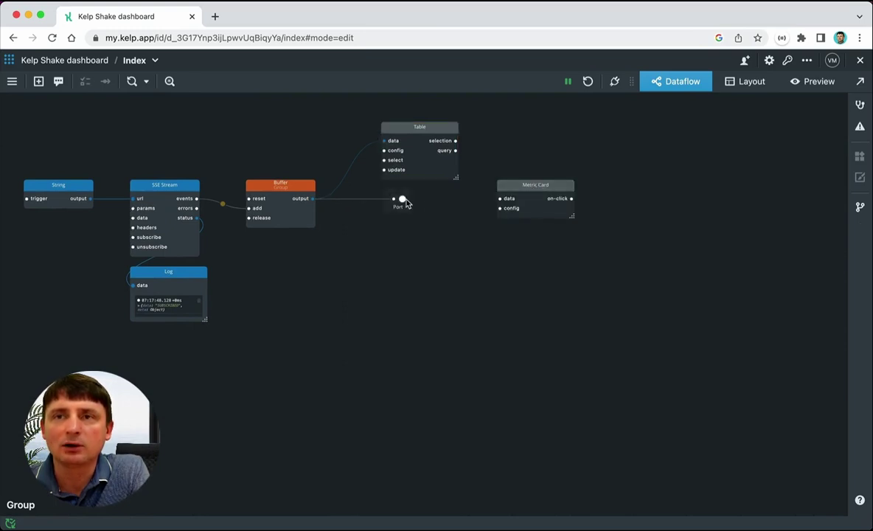
left_click_drag(403, 199, 502, 198)
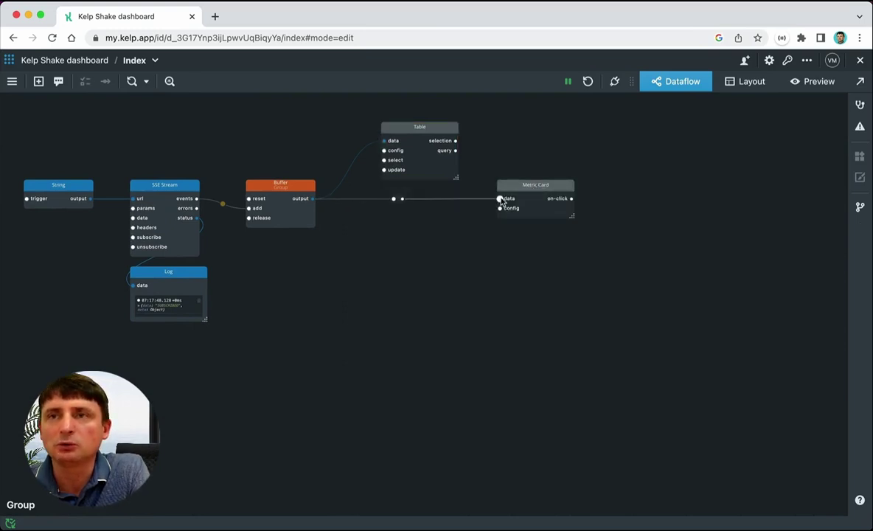
- Add the KelpQL query length(@) with event capture enabled to the edge leading into the Metric Card
left_click(449, 199)
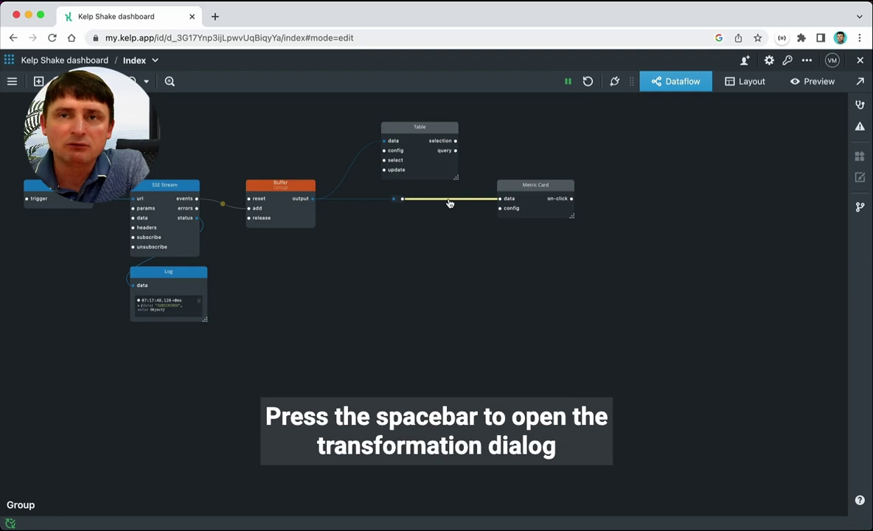
key("space")
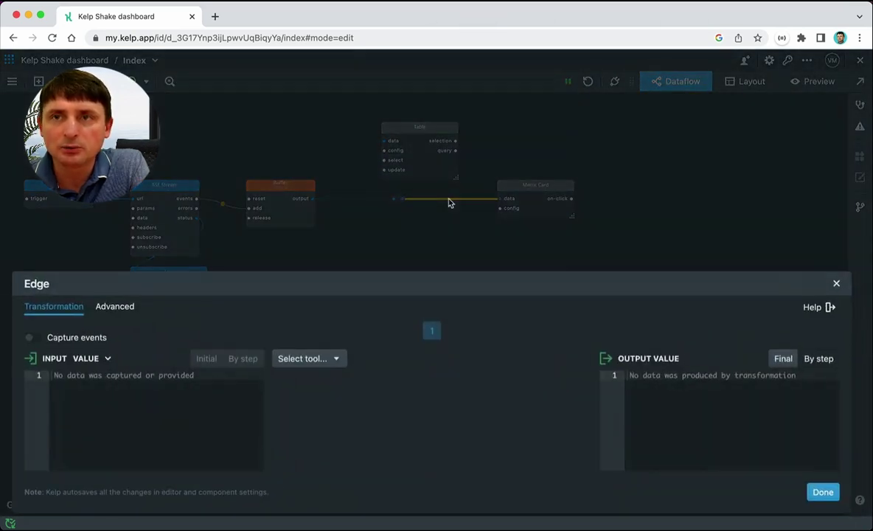
left_click(309, 359)
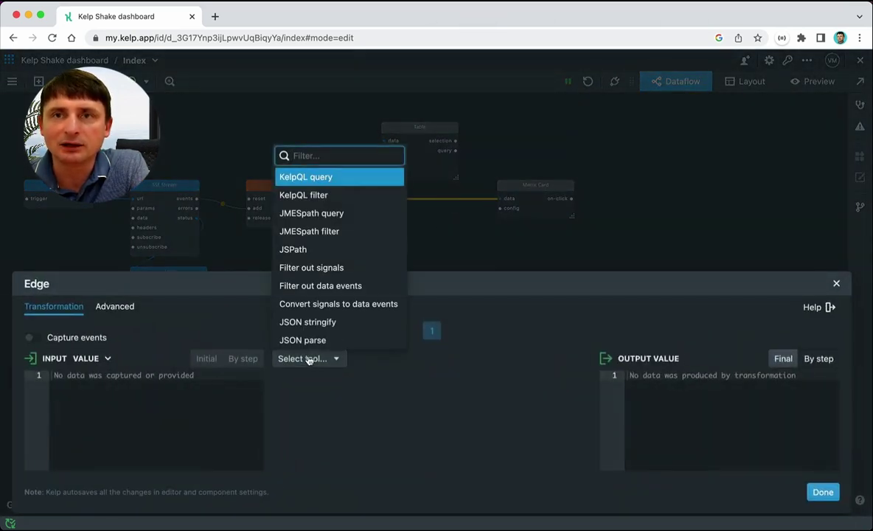
left_click(322, 182)
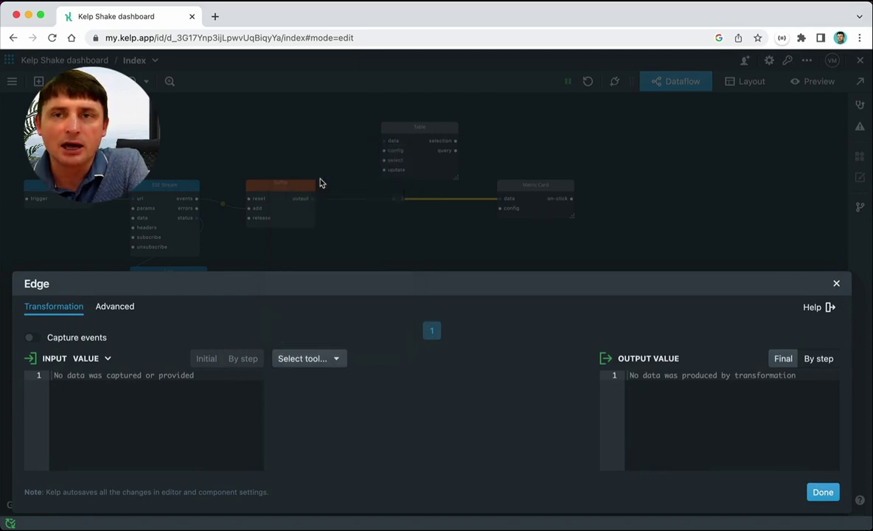
type("le")
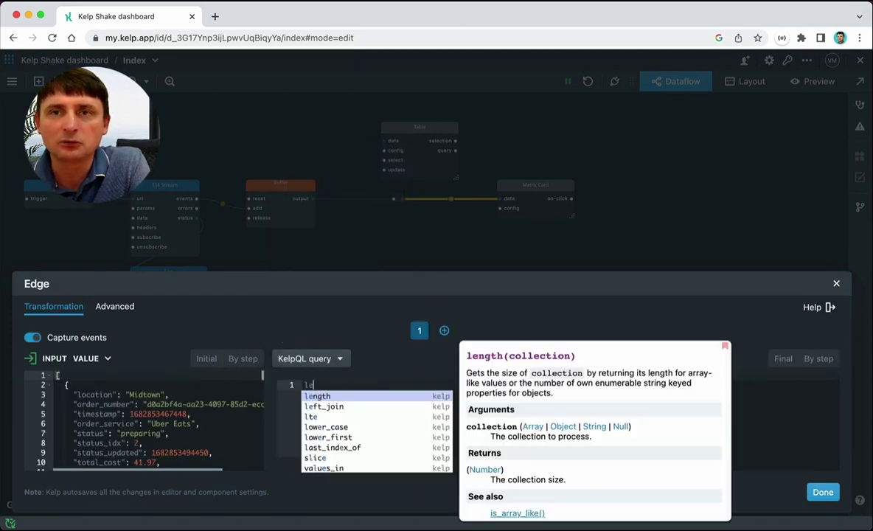
key("Return")
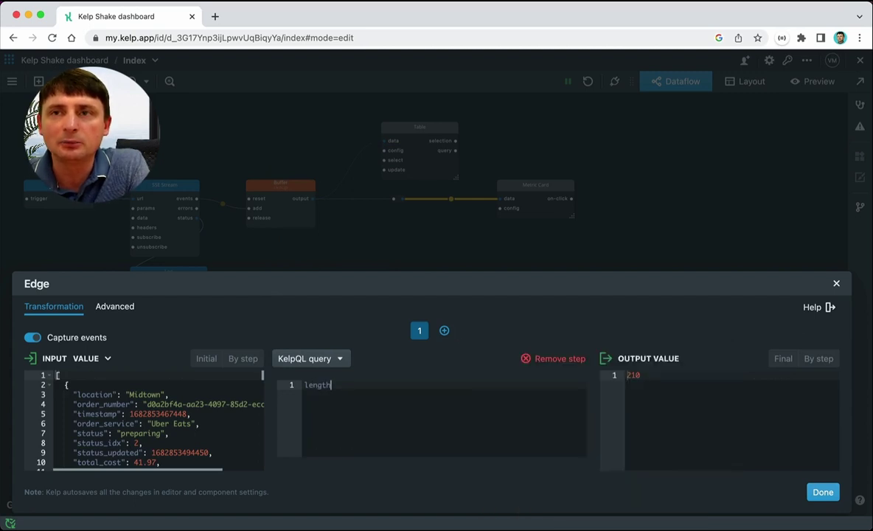
type("@")
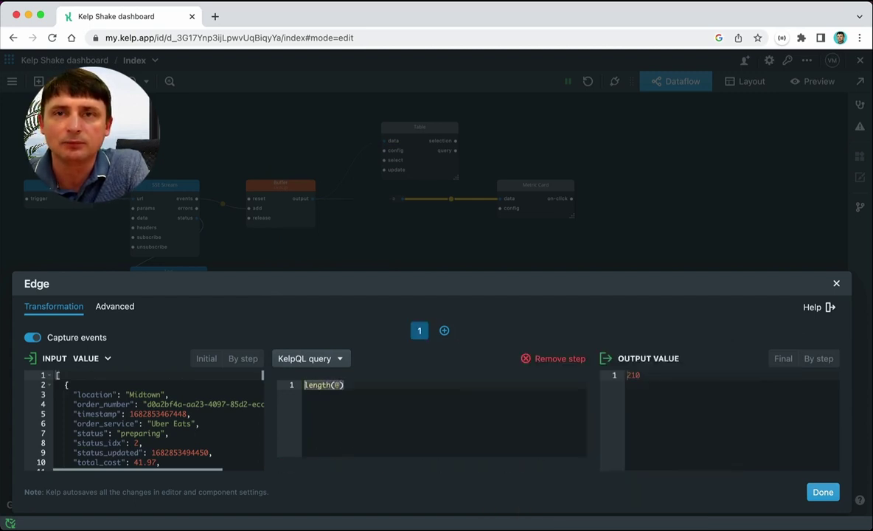
- Rewrite the edge query to output an array with name 'Total Orders' and value length(@), and enlarge the Metric Card to show its content
type("[   {     name: 'Total Orders'     value: length(@)   } ]")
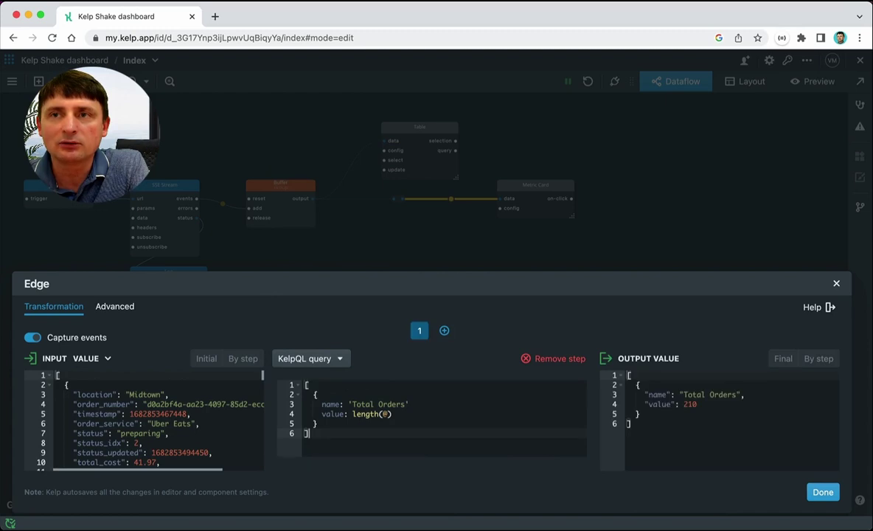
left_click(823, 491)
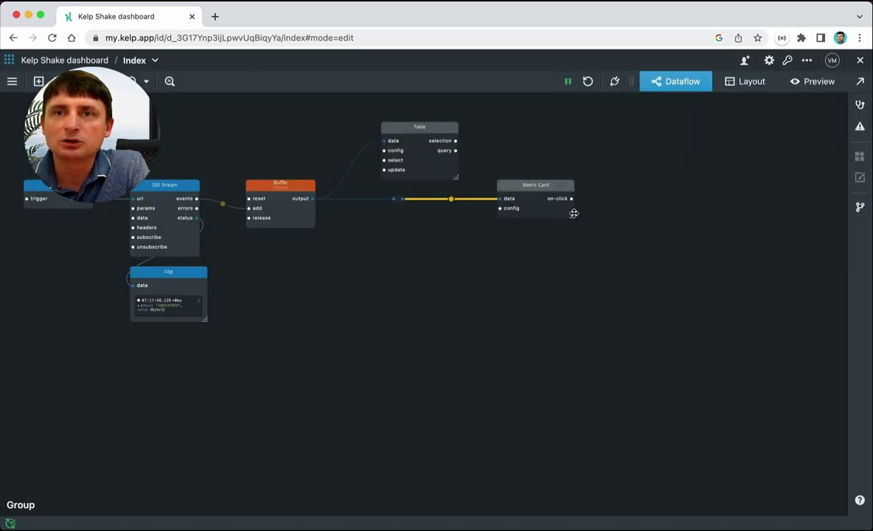
left_click_drag(573, 213, 592, 256)
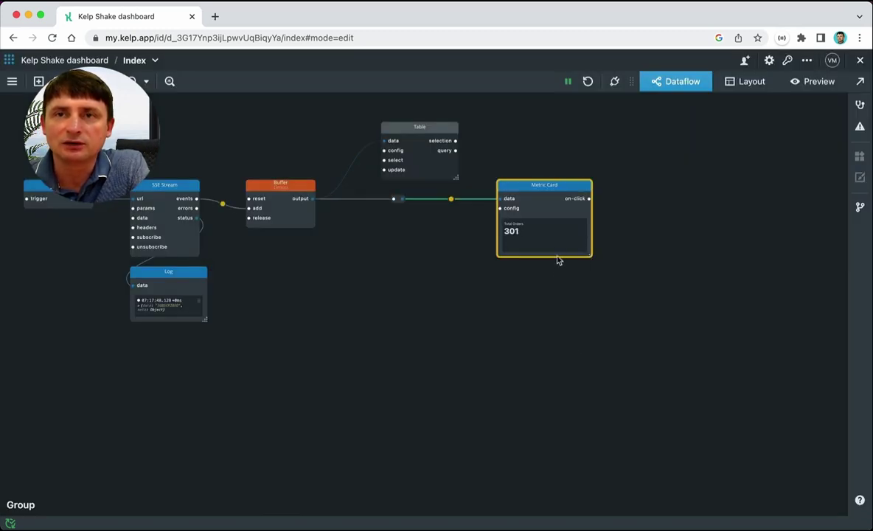
- Branch the Buffer data through a new intermediate port into the second Metric Card's data port and enlarge that card
left_click_drag(547, 282, 442, 261)
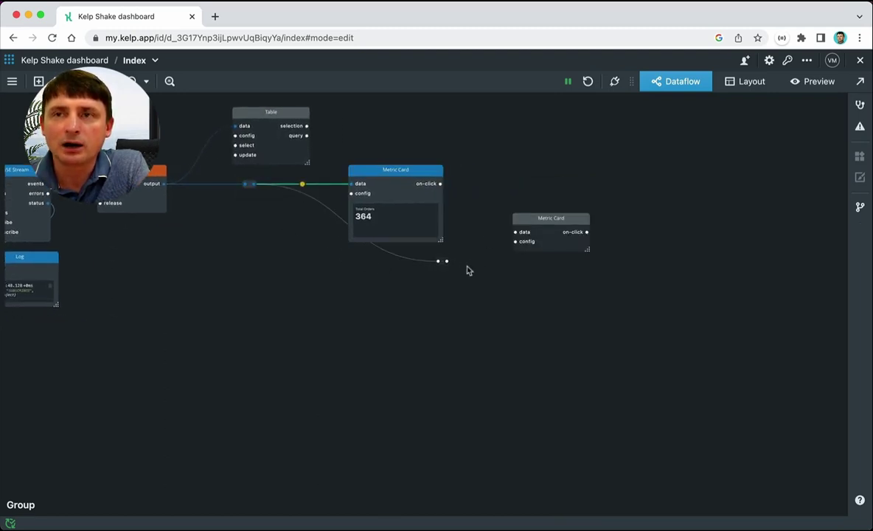
left_click_drag(482, 250, 514, 232)
left_click_drag(587, 250, 616, 287)
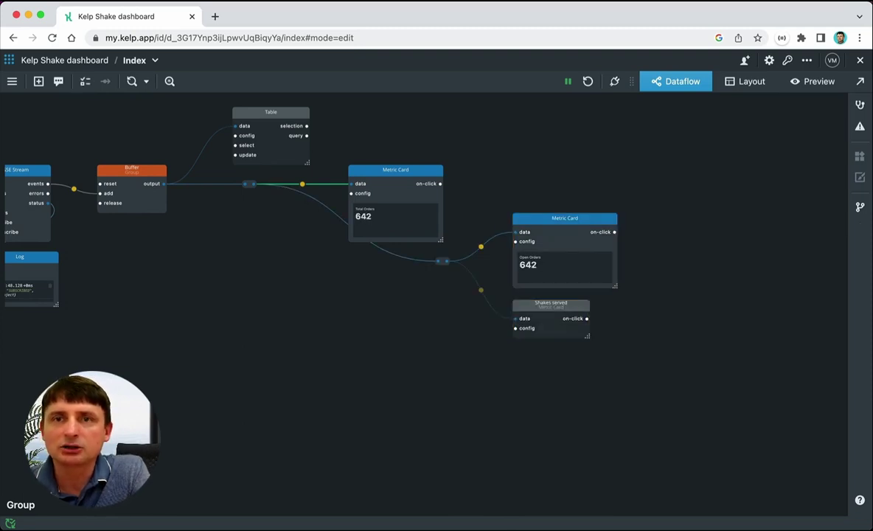
- Branch the Buffer data into free space below the metric cards and extend it through two chained intermediate ports
left_click_drag(250, 184, 370, 493)
left_click_drag(441, 491, 350, 277)
left_click_drag(288, 277, 347, 278)
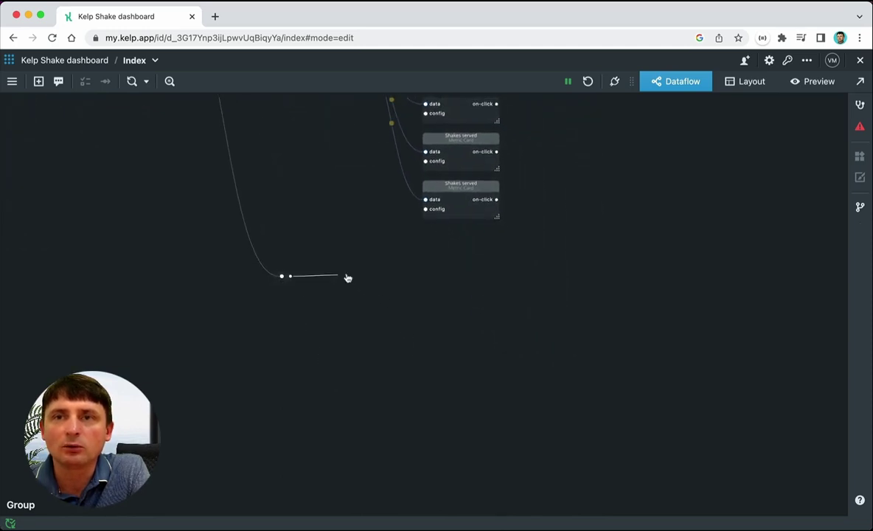
- Add a Vega-Lite Chart component to the free space beside the new intermediate ports
double_click(622, 278)
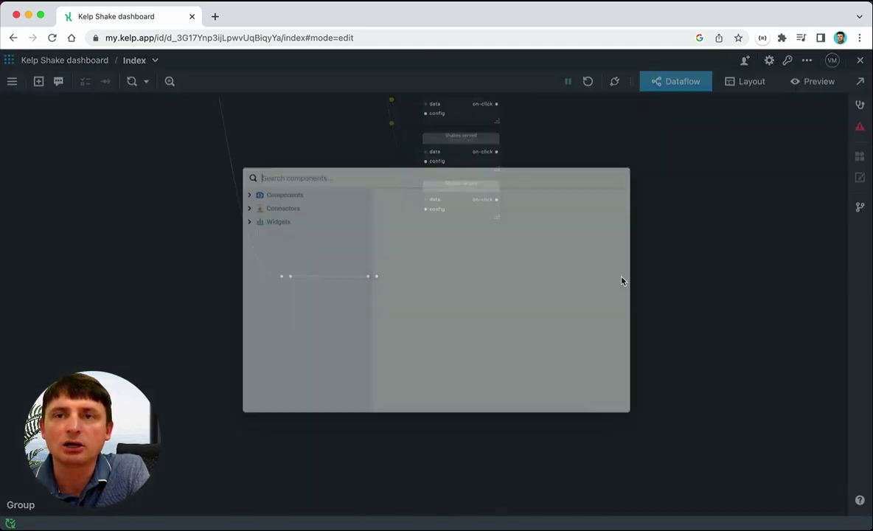
type("vega")
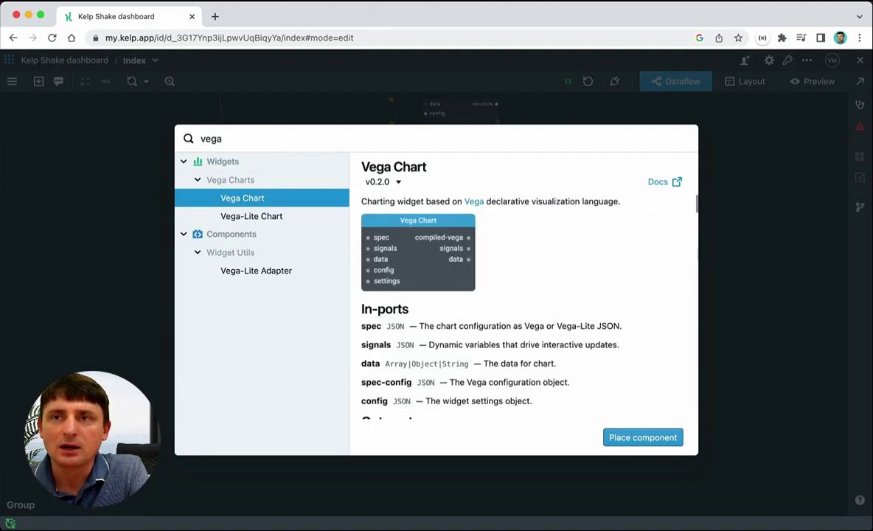
key("Down")
key("Return")
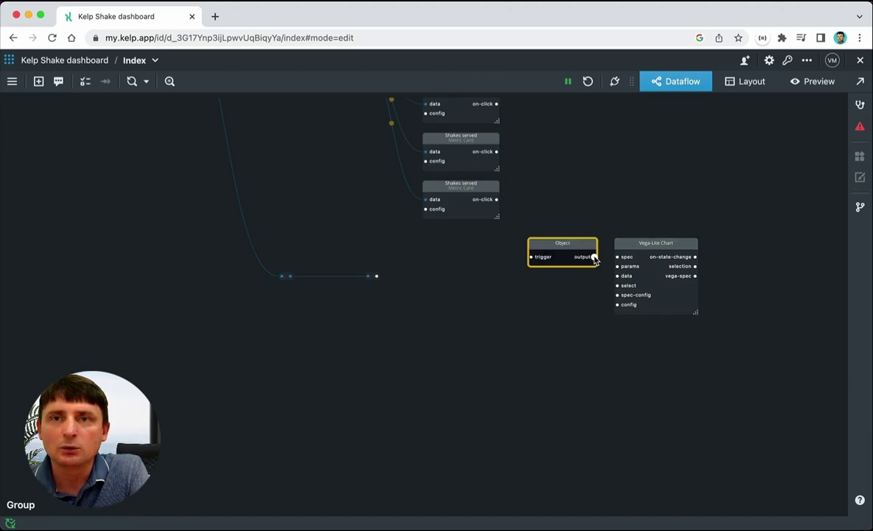
- Connect the Object's output to the Vega-Lite Chart's spec port and review the chart specification JSON stored in the Object
left_click_drag(594, 256, 617, 257)
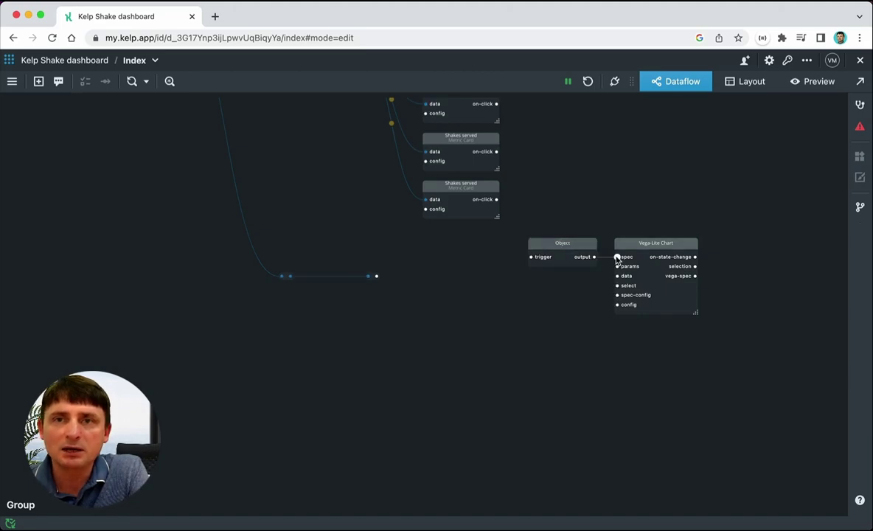
left_click(568, 244)
double_click(567, 244)
scroll(676, 314, "down", 10)
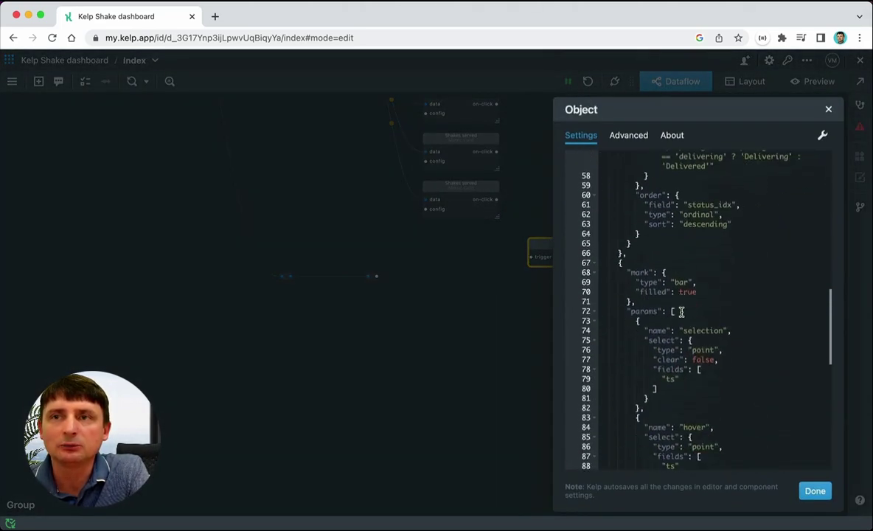
left_click(814, 490)
- Connect the last intermediate port to the Vega-Lite Chart's data port and add a KelpQL query transformation to the edge between both intermediate ports
left_click_drag(425, 286, 617, 276)
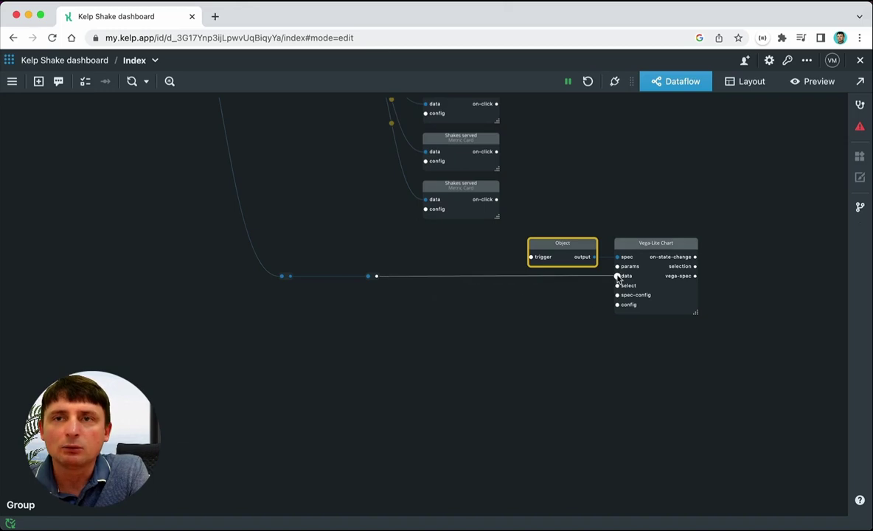
double_click(330, 276)
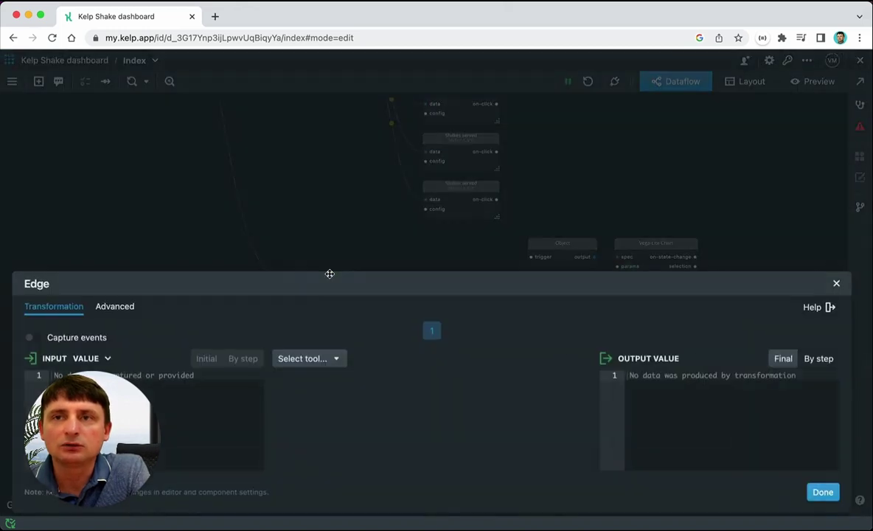
left_click(334, 360)
left_click(336, 180)
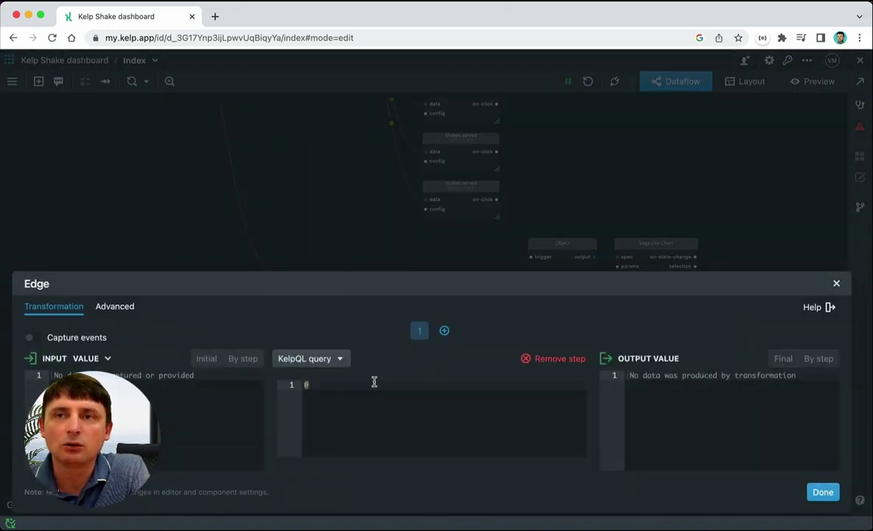
left_click(818, 491)
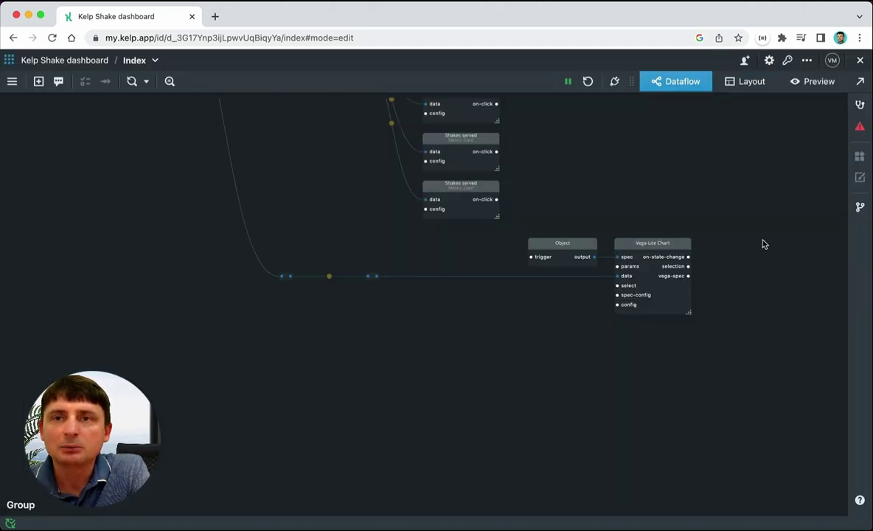
- Move the Object and Vega-Lite Chart closer to the intermediate ports and enlarge the chart to show its bars
left_click_drag(721, 258, 686, 207)
left_click_drag(569, 292, 526, 293)
left_click_drag(634, 315, 823, 399)
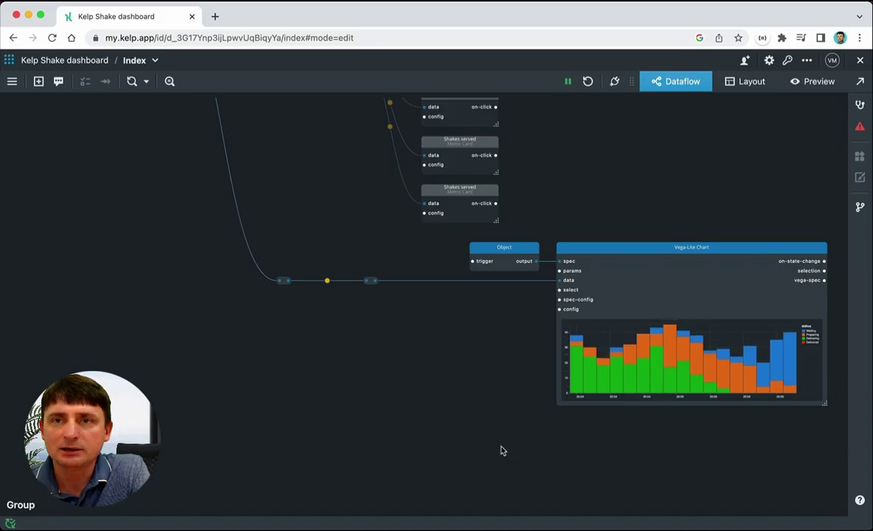
- Shift the second intermediate port nearer to the first and connect the Inject Signal output to the Crossfilter's data port
left_click_drag(500, 451, 394, 306)
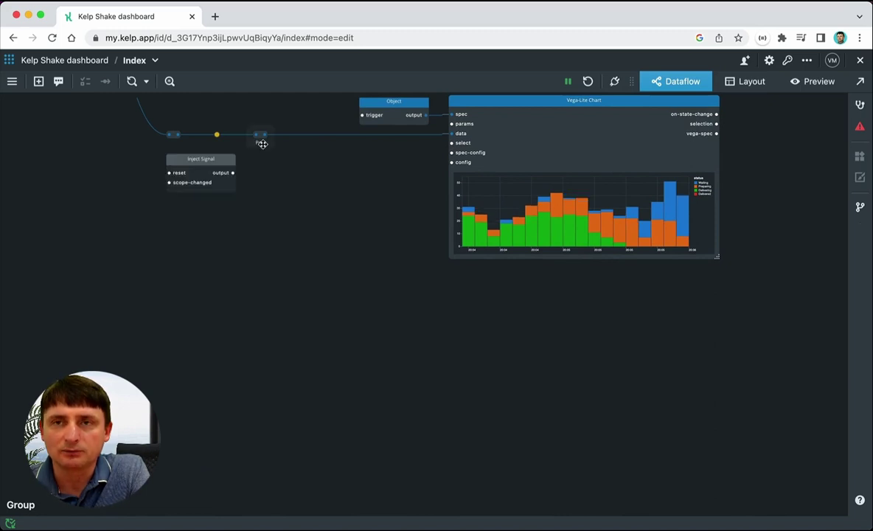
left_click_drag(256, 143, 242, 143)
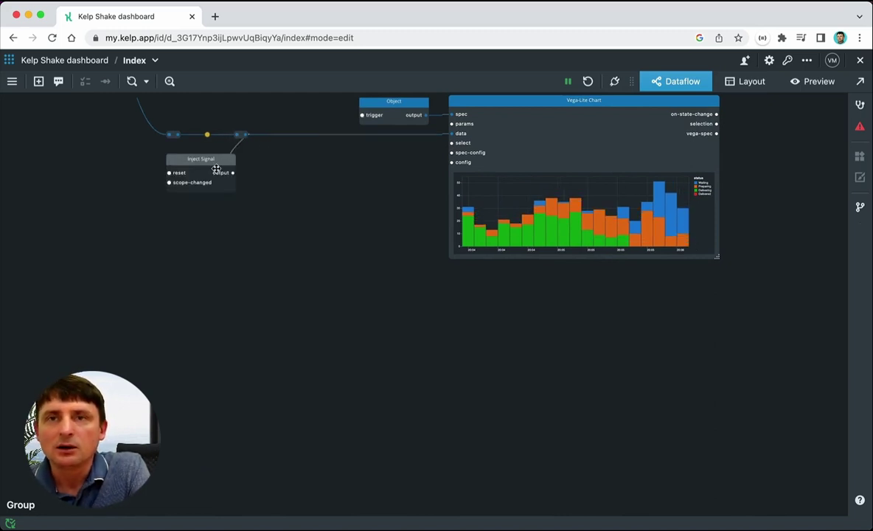
mouse_move(234, 175)
left_click_drag(233, 174, 169, 221)
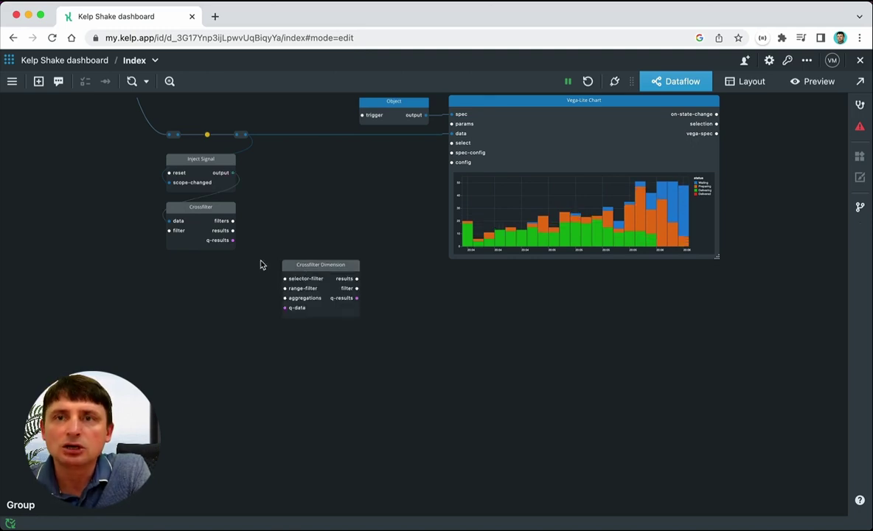
- Connect the Crossfilter's q-results to the Crossfilter Dimension's q-data port and the Crossfilter Aggregation output to its aggregations port
left_click_drag(233, 240, 284, 308)
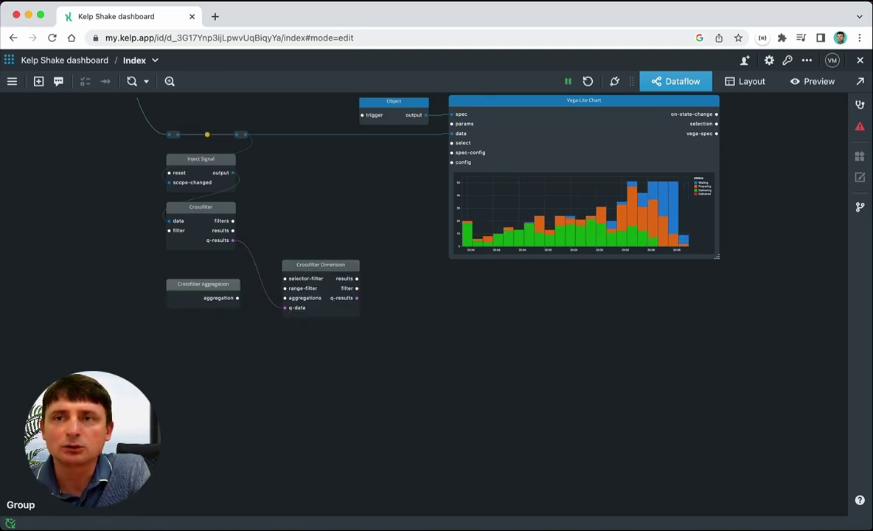
left_click_drag(259, 303, 287, 304)
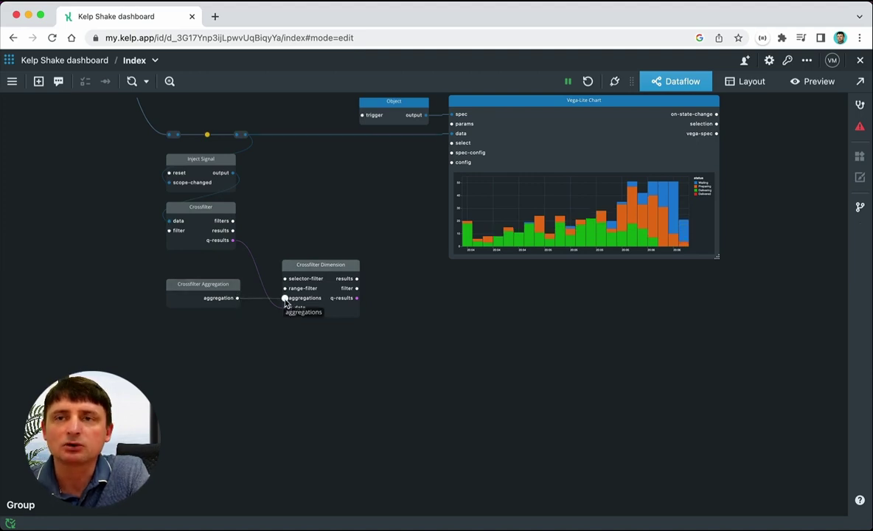
- Set the Crossfilter Dimension's Group By, Title of an Entry and ID of an Entry to location
left_click(325, 267)
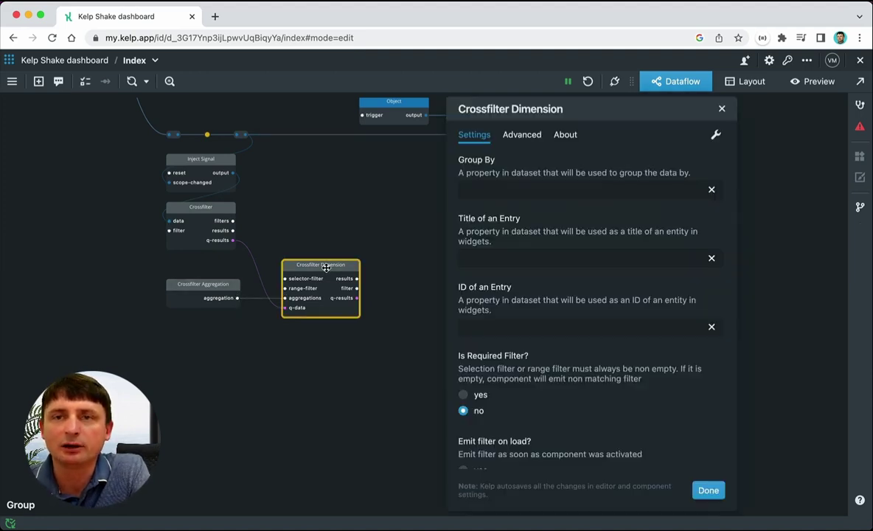
left_click(507, 190)
type("location")
left_click(465, 257)
type("location")
left_click(465, 326)
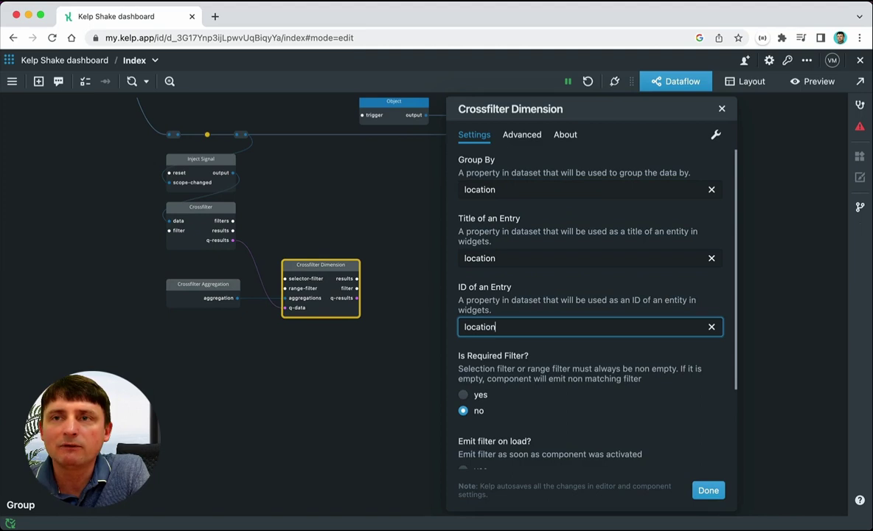
left_click(704, 488)
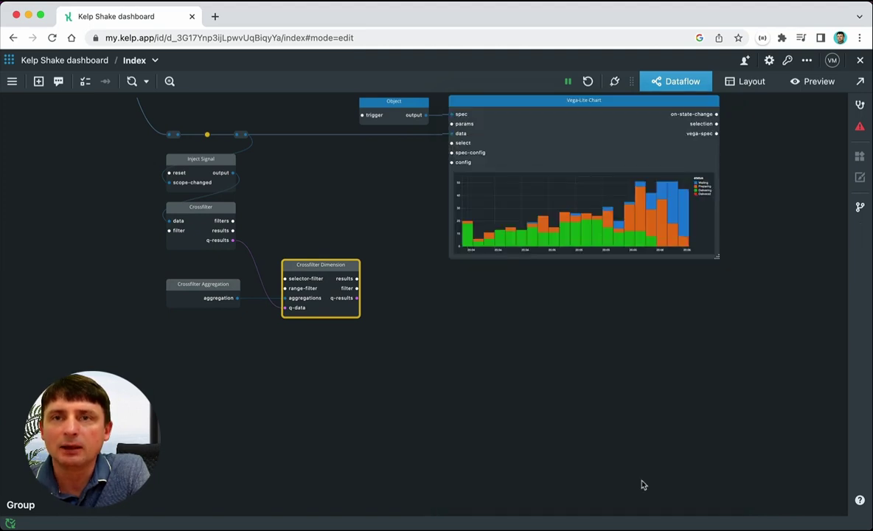
- Configure the Crossfilter Aggregation with the name Orders and the dimension order_number
left_click(199, 285)
left_click(526, 197)
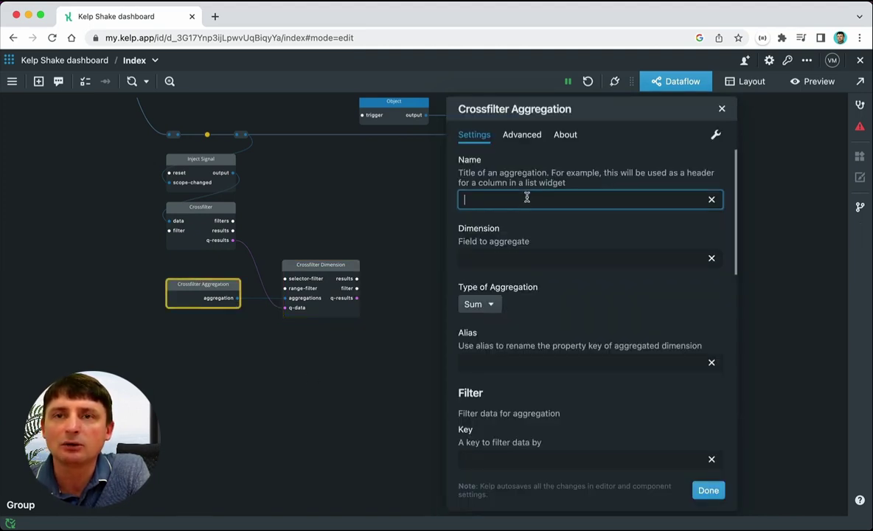
type("Orders")
key("Tab")
type("o")
left_click(493, 308)
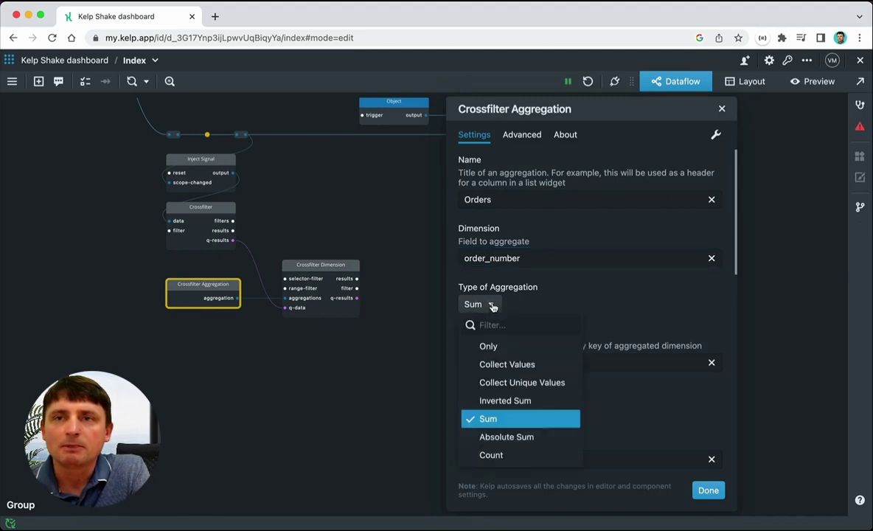
left_click(706, 499)
- Position the List below the Vega-Lite Chart, feed its q-data port from the Crossfilter Dimension's q-results, and enlarge it
left_click_drag(483, 290, 483, 275)
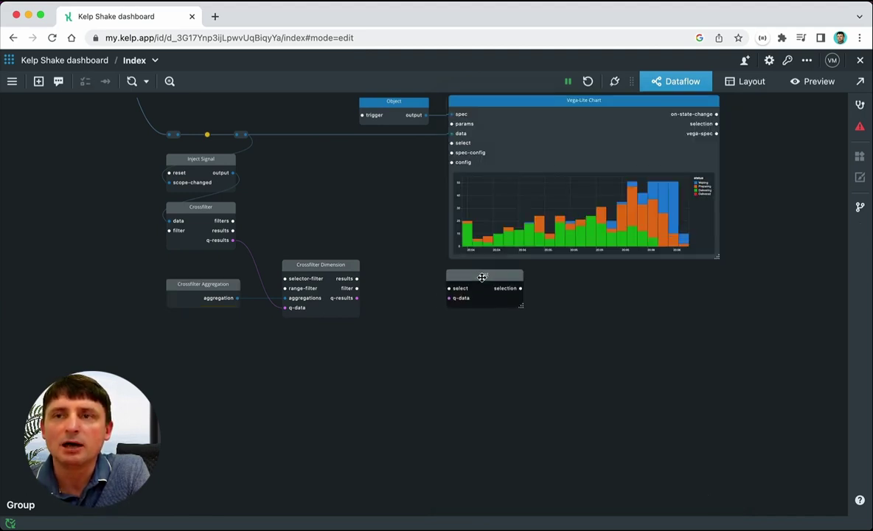
left_click_drag(357, 299, 450, 299)
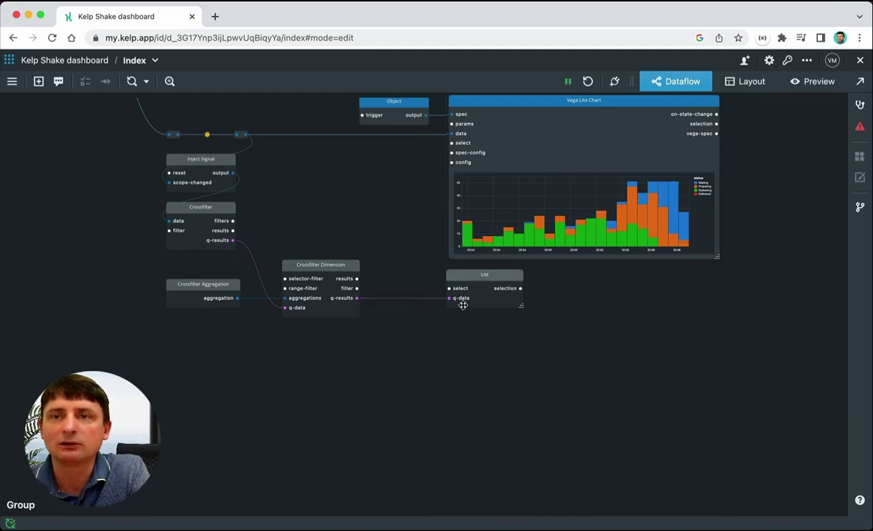
left_click_drag(523, 307, 545, 390)
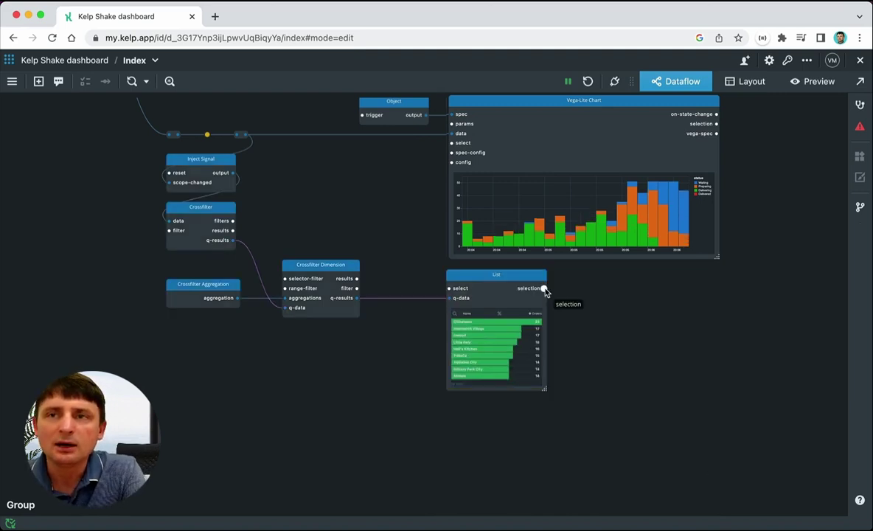
- Connect the List's selection to the Crossfilter Dimension's selector-filter port and the dimension's filter output to the Crossfilter's filter port
left_click_drag(543, 289, 285, 280)
left_click_drag(357, 289, 169, 231)
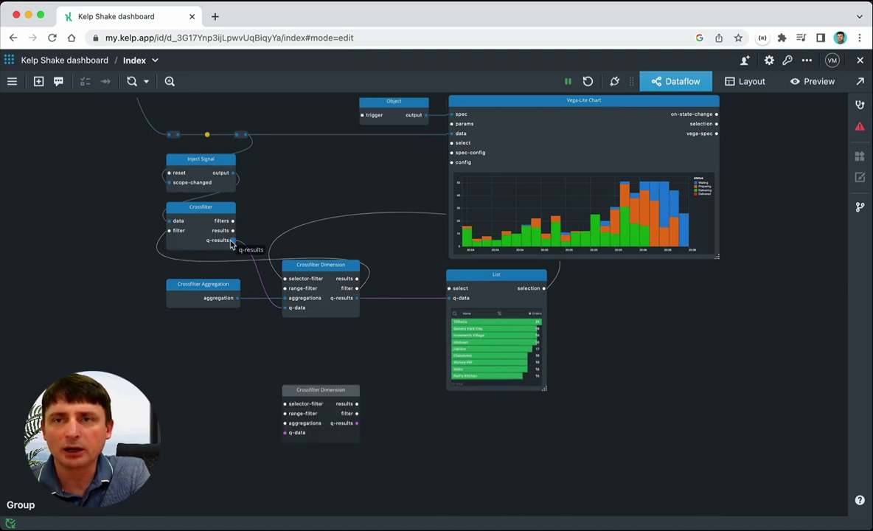
- Connect the Crossfilter's q-results to the second Crossfilter Dimension's q-data port and that dimension's results to the Sunburst Chart's data port
left_click_drag(233, 241, 280, 437)
left_click_drag(280, 437, 283, 435)
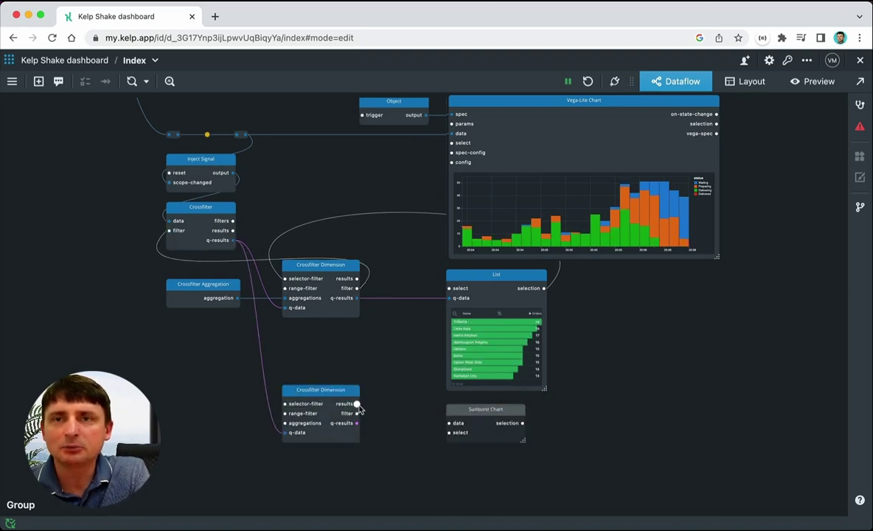
left_click_drag(357, 405, 449, 423)
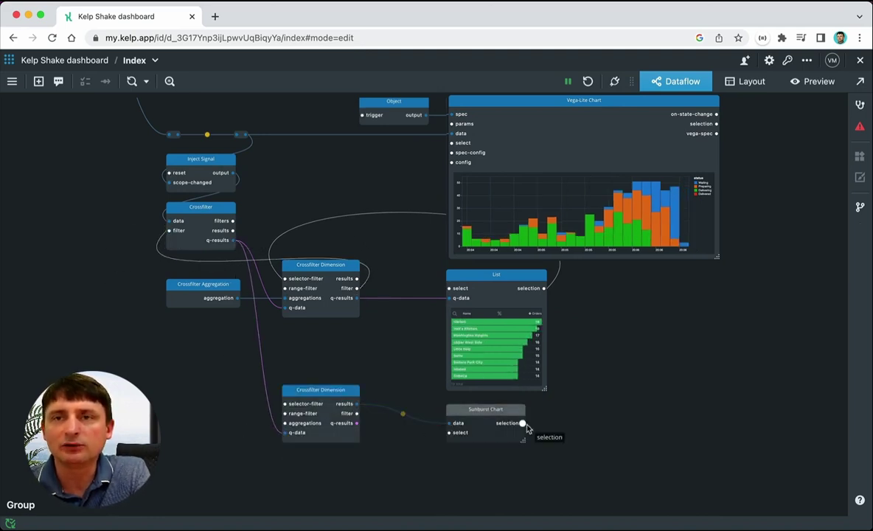
- Connect the filter outputs of the two lower Crossfilter Dimensions to the Crossfilter's filter port
left_click_drag(356, 413, 171, 233)
left_click_drag(356, 481, 115, 292)
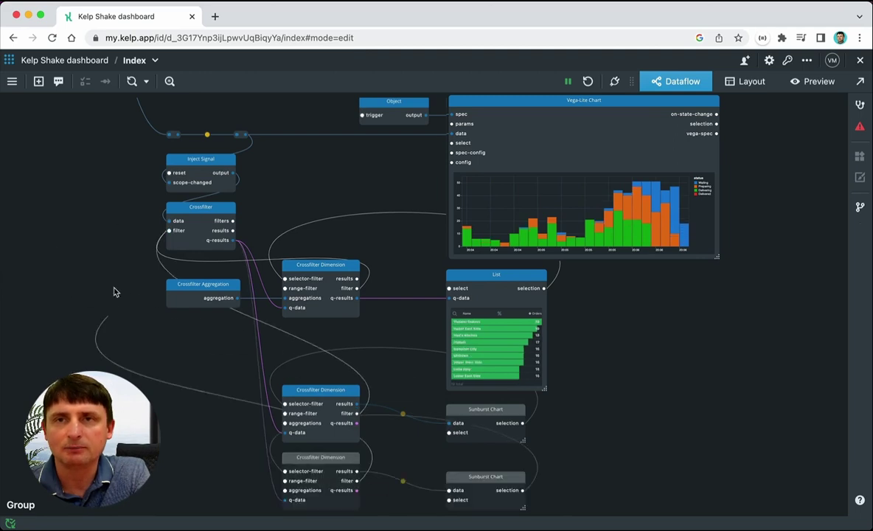
left_click_drag(115, 292, 170, 231)
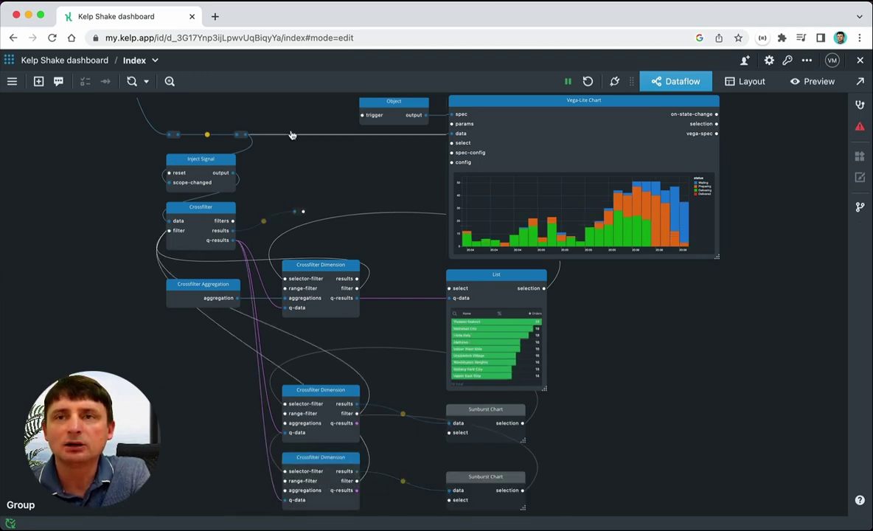
- Reroute the Vega-Lite Chart's data edge to the port fed by the Crossfilter results, and select a location in the List to filter the chart
left_click_drag(243, 134, 302, 212)
left_click(497, 341)
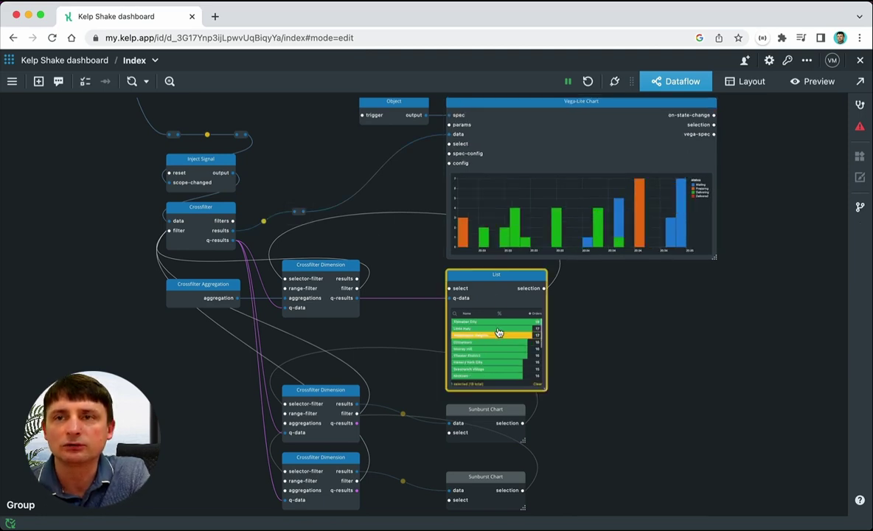
- Filter the Vega-Lite Chart by another location in the List, then clear the List selection
left_click(495, 357)
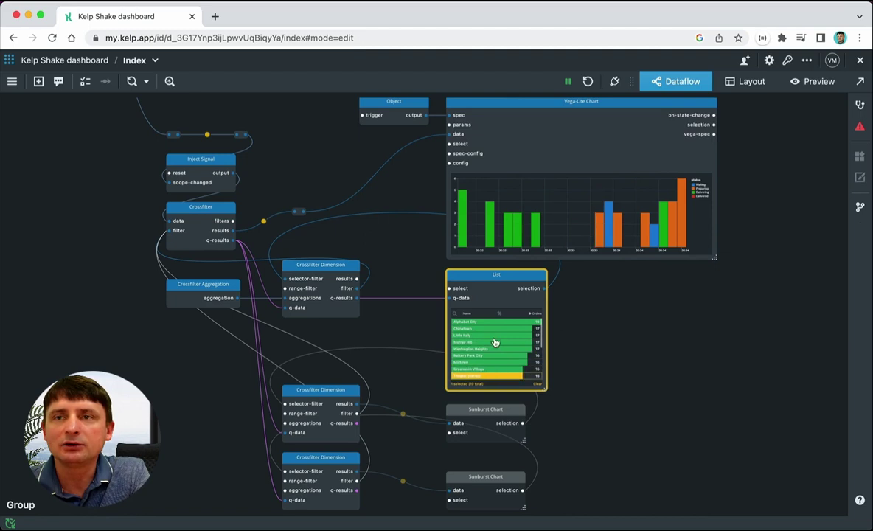
left_click(492, 342)
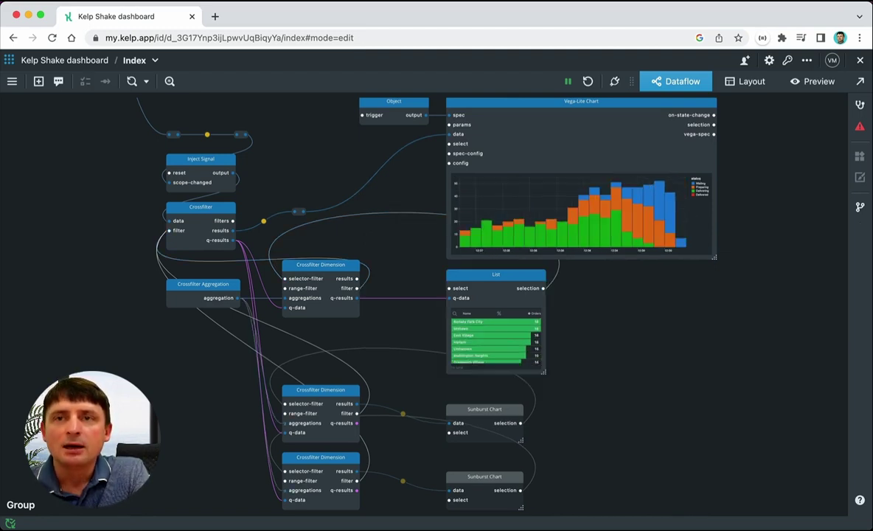
- Place an SQL DB component in the empty area below the Sunburst Charts
scroll(486, 302, "down", 2)
scroll(493, 343, "down", 10)
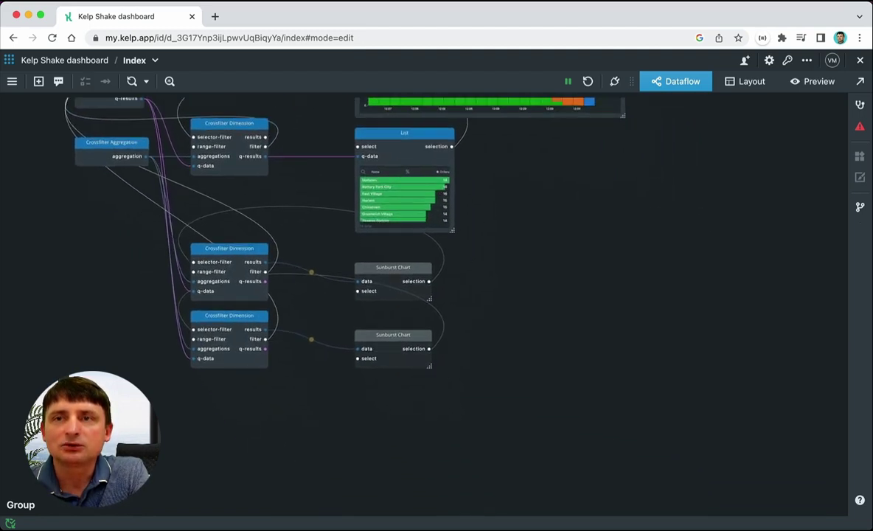
scroll(492, 343, "down", 5)
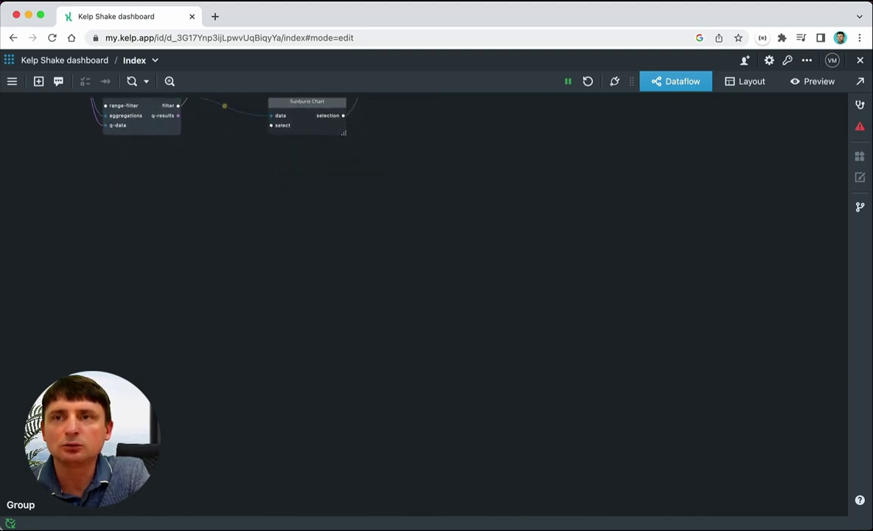
double_click(196, 201)
type("sql")
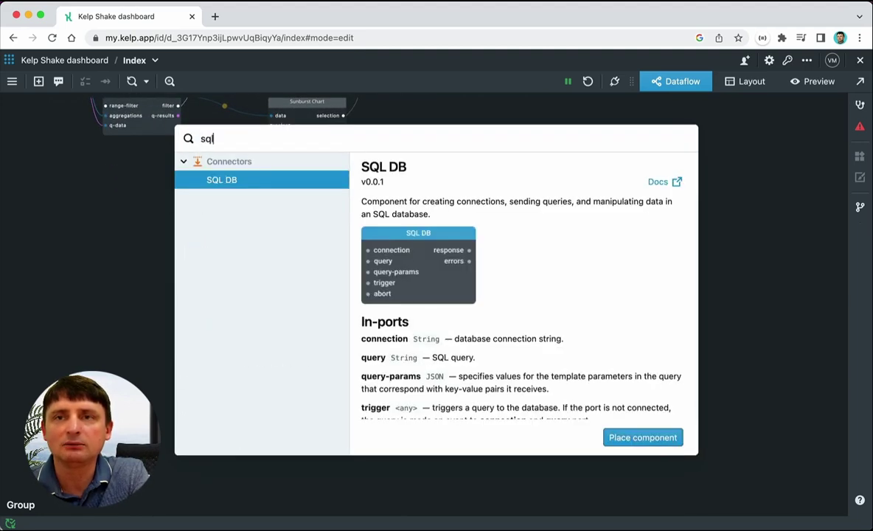
key("Return")
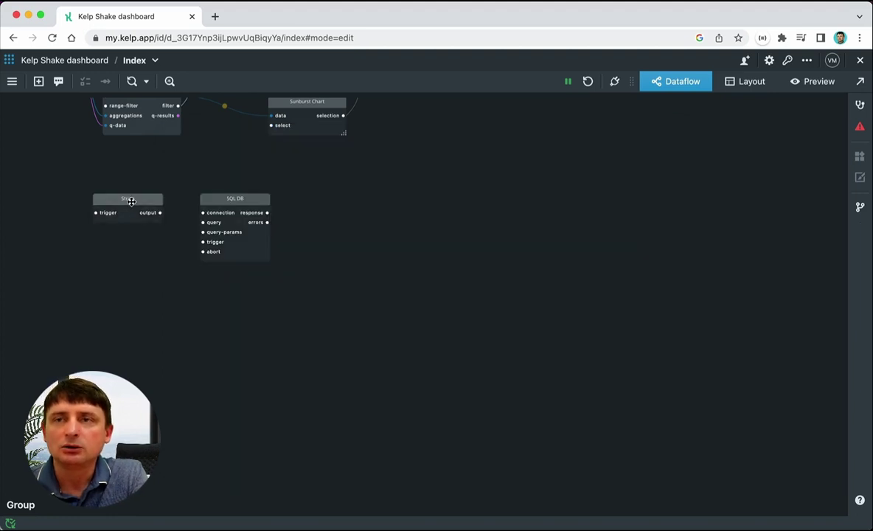
- Check the settings of the String beside the SQL DB and connect its output to the connection port
left_click(137, 200)
double_click(138, 200)
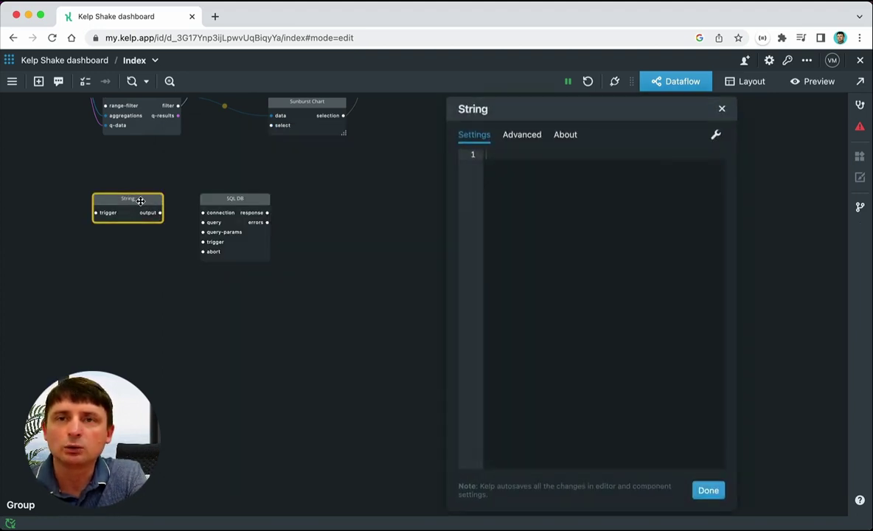
left_click(707, 491)
left_click_drag(194, 212, 203, 213)
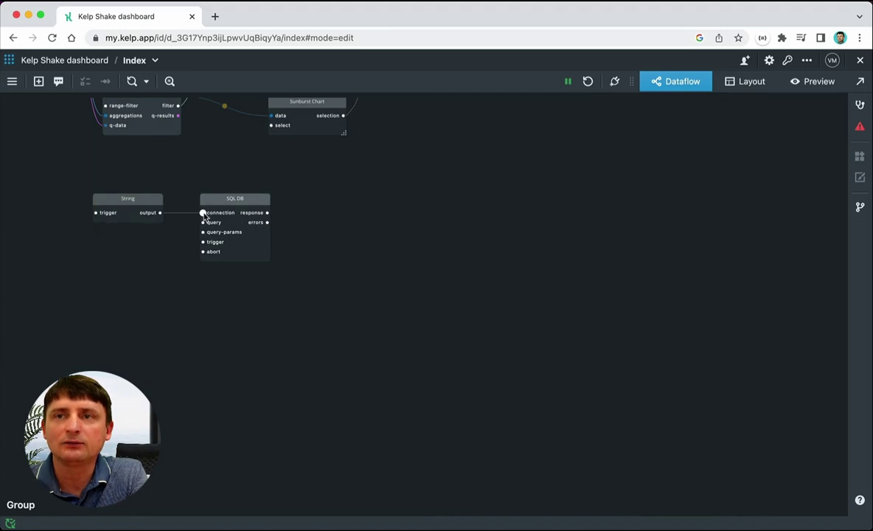
- Add a second String holding the seven-day orders SELECT query and connect its output to the SQL DB's query port
key("super+v")
double_click(96, 235)
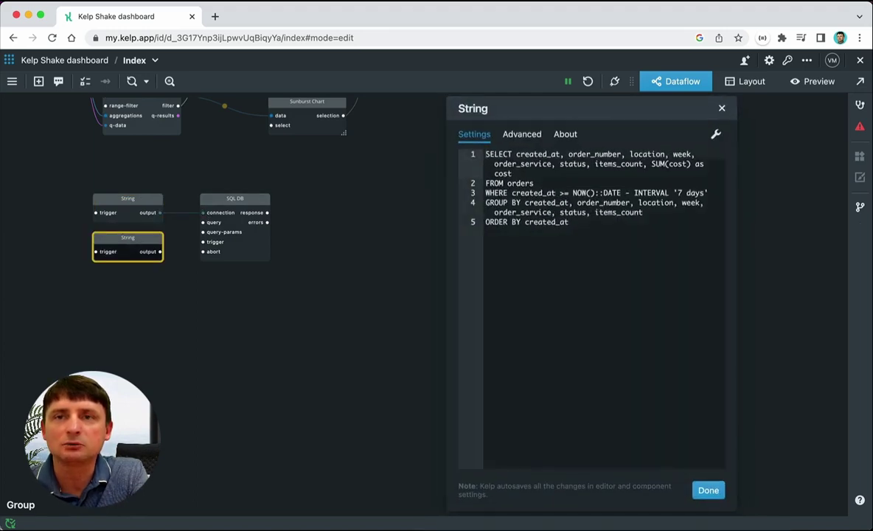
key("Escape")
left_click_drag(160, 251, 204, 223)
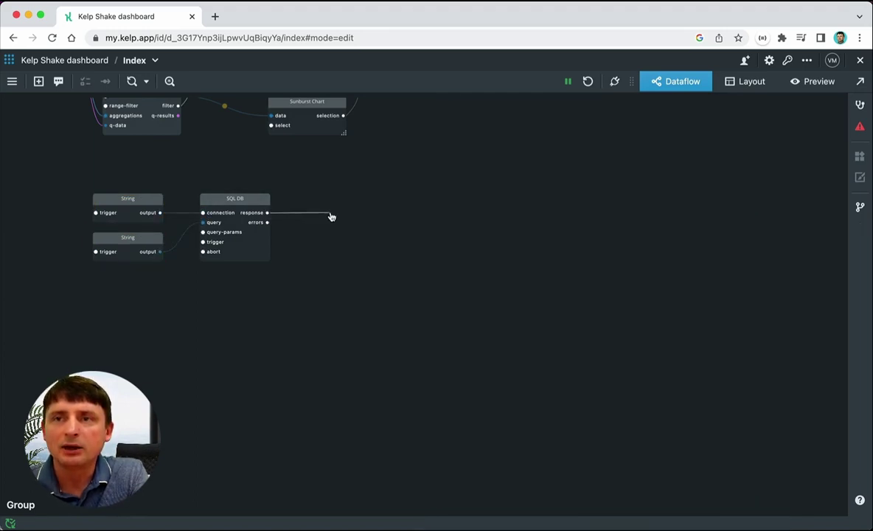
- Route the SQL DB's response through two intermediate ports to the data port of a new Vega-Lite Chart
left_click_drag(331, 216, 332, 214)
left_click_drag(338, 213, 545, 213)
key("super+v")
left_click_drag(679, 235, 631, 197)
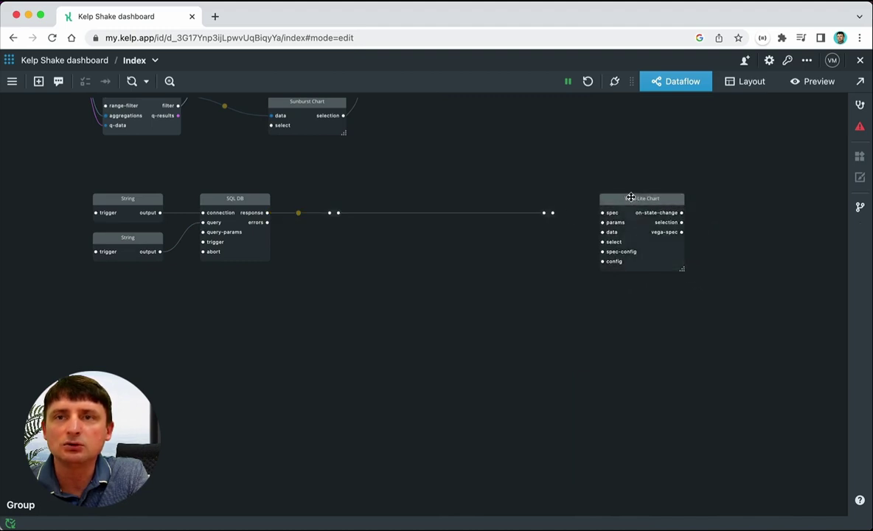
left_click_drag(552, 212, 604, 233)
- Add an Object with the line-chart specification above the new Vega-Lite Chart, connect it to the spec port, and enlarge the chart
key("ctrl+v")
double_click(638, 162)
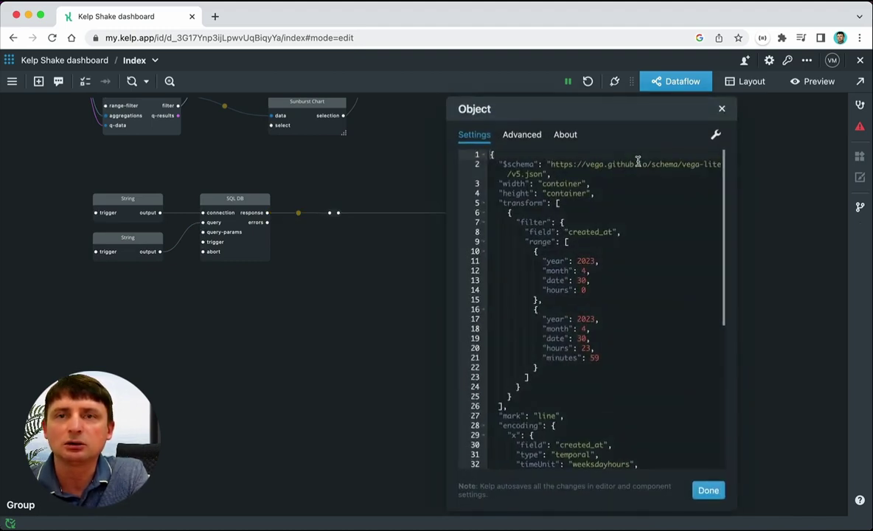
scroll(685, 420, "down", 5)
left_click(707, 490)
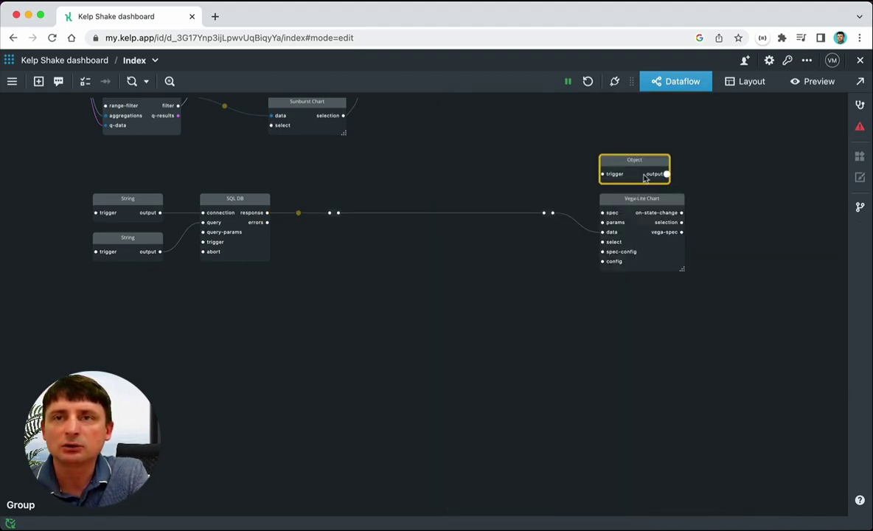
left_click_drag(587, 213, 602, 213)
left_click_drag(682, 269, 829, 359)
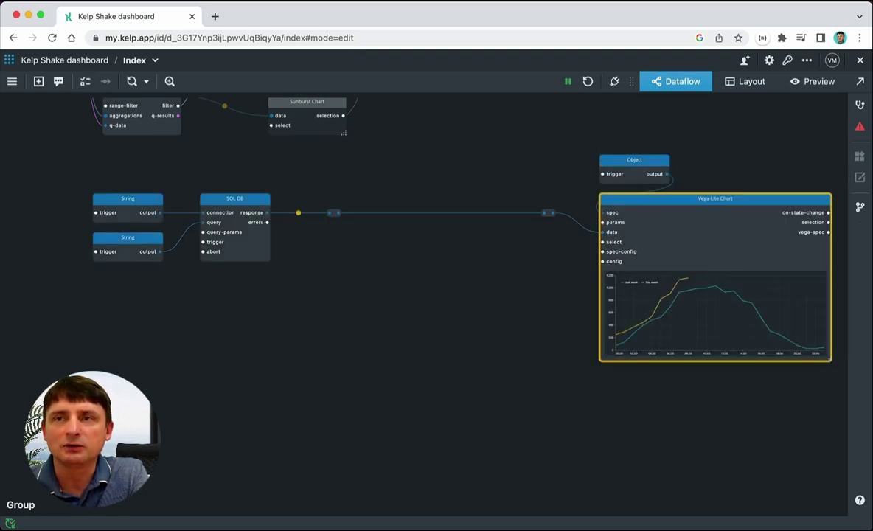
- Paste a second Object and Vega-Lite Chart pair below the first and connect the shared port to its data port
key("super+v")
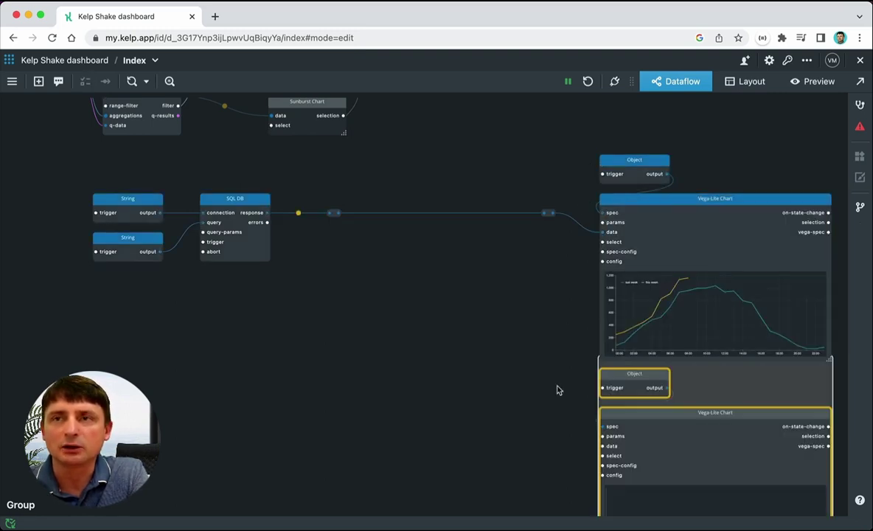
left_click(558, 390)
scroll(516, 383, "down", 3)
scroll(516, 383, "right", 2)
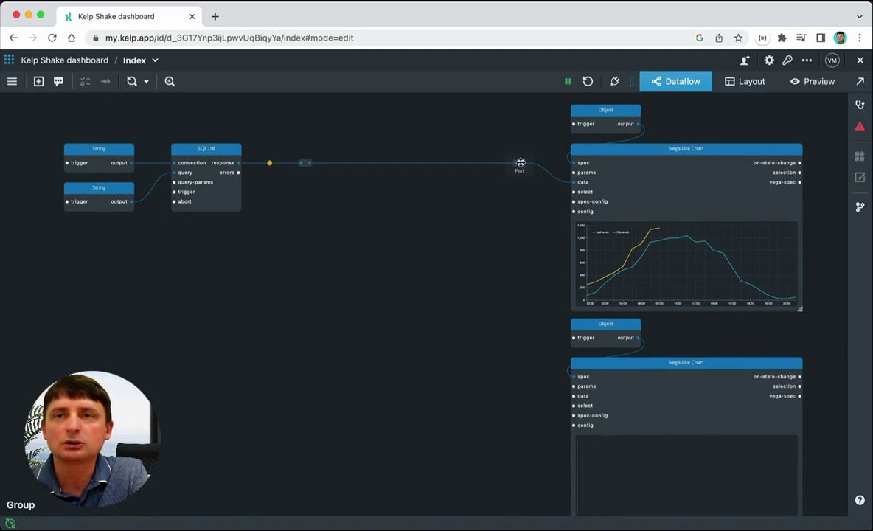
left_click_drag(519, 162, 574, 396)
- Revise the Vega-Lite specification in the lower chart's Object
double_click(621, 331)
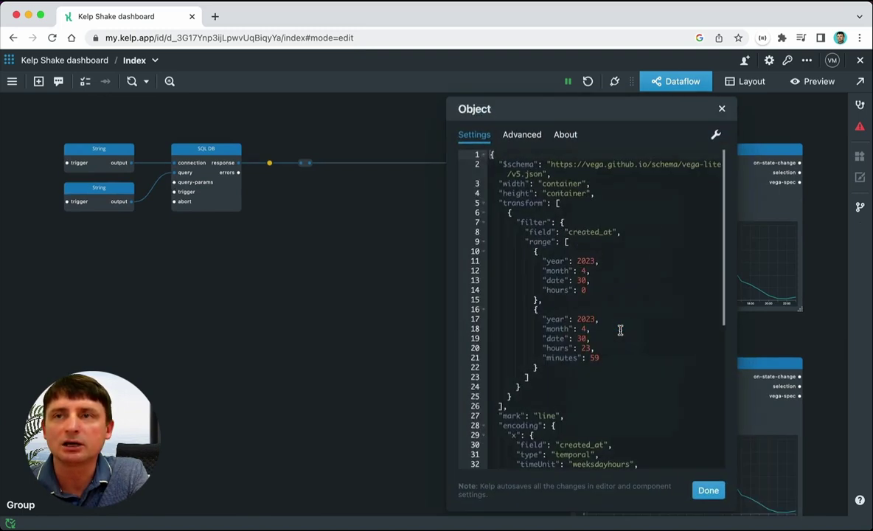
scroll(620, 329, "down", 5)
left_click(708, 490)
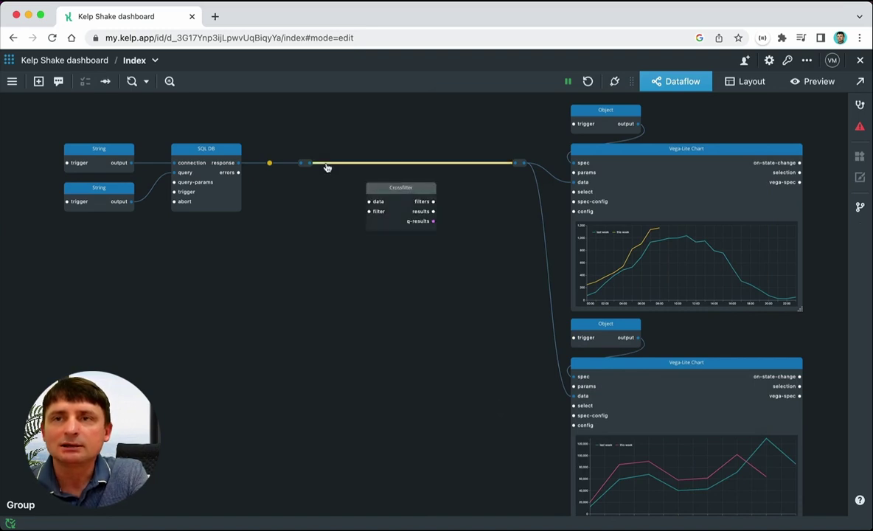
- Insert a Crossfilter before the two line charts and connect the List's Crossfilter Dimension filter output to its filter port
left_click_drag(327, 163, 398, 148)
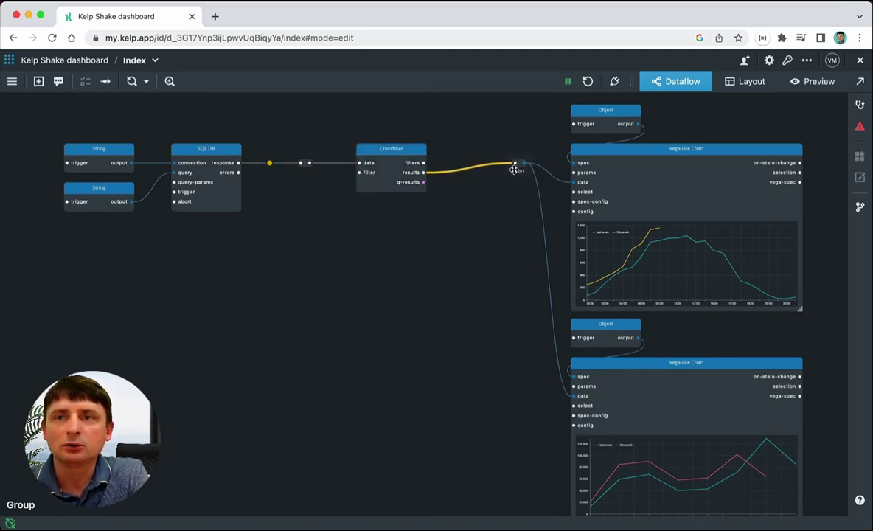
scroll(448, 140, "down", 3)
left_click_drag(448, 121, 421, 275)
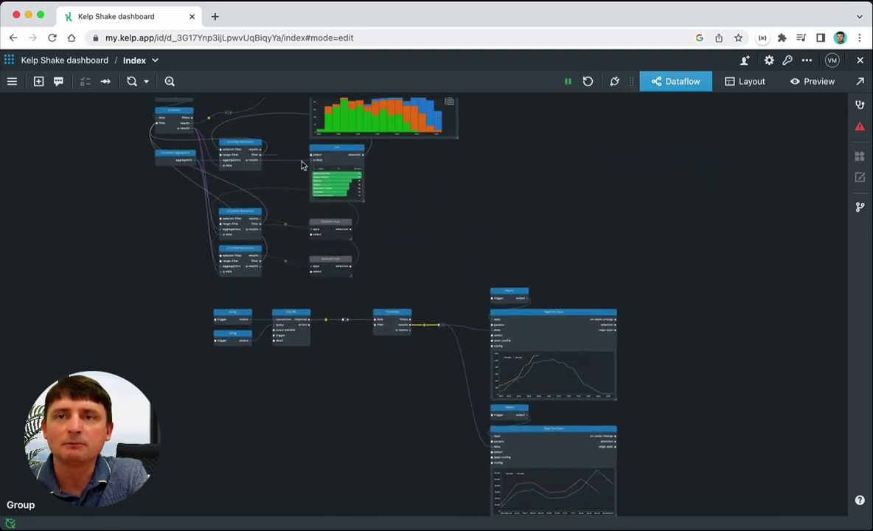
- Filter the two line charts by different locations in the List, then clear the selection
left_click(330, 183)
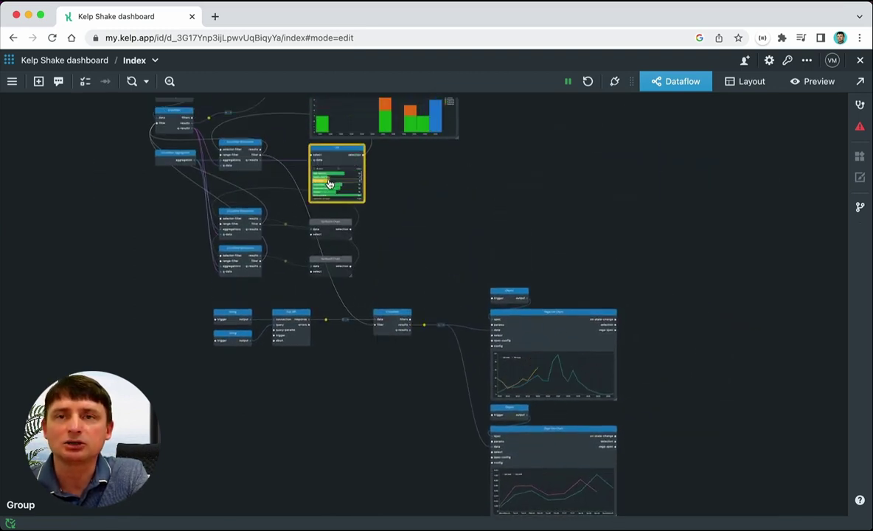
left_click(330, 187)
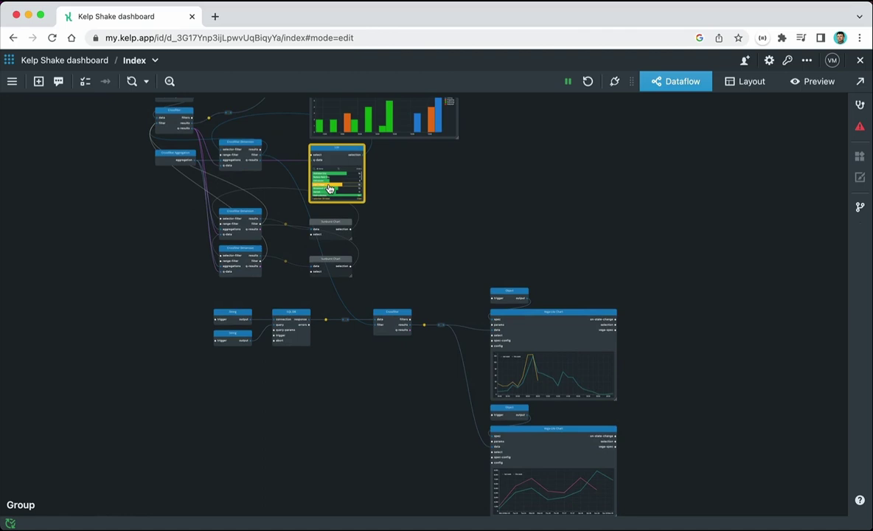
left_click(330, 188)
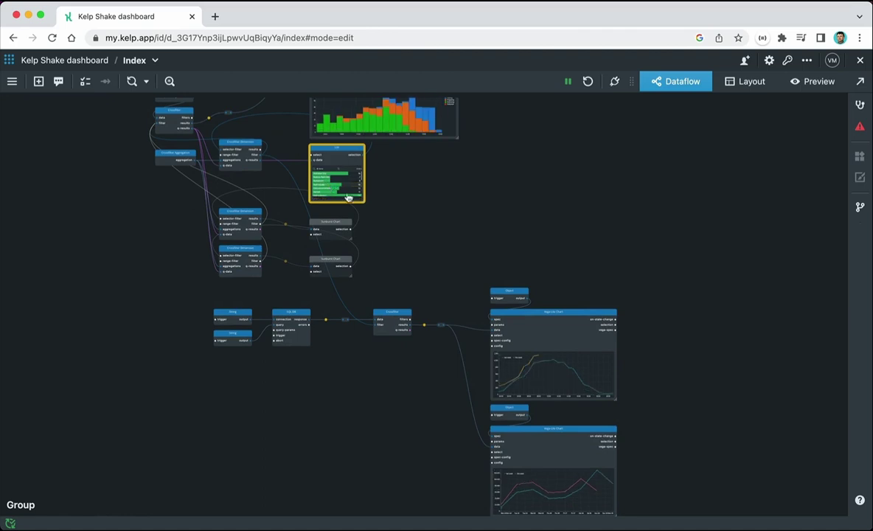
left_click(417, 273)
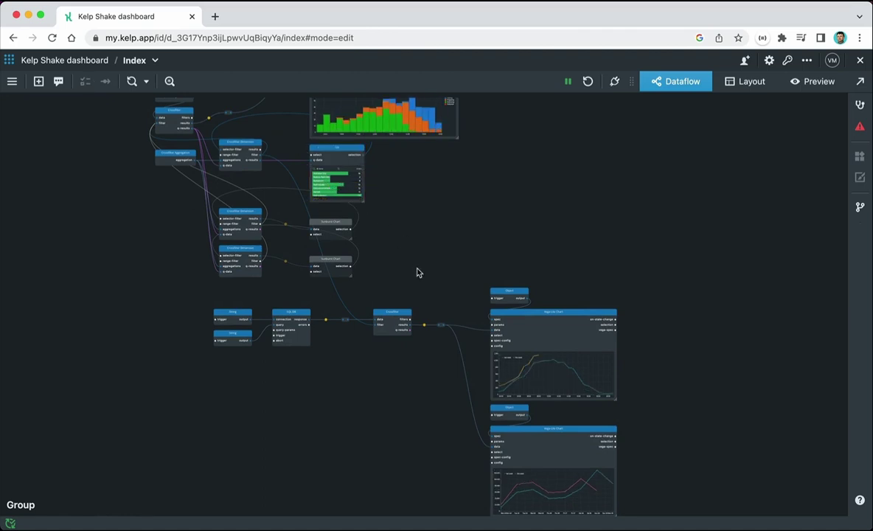
- Place an HTTP component in the empty area beside the List
scroll(426, 254, "up", 6)
left_click_drag(442, 206, 343, 286)
double_click(393, 222)
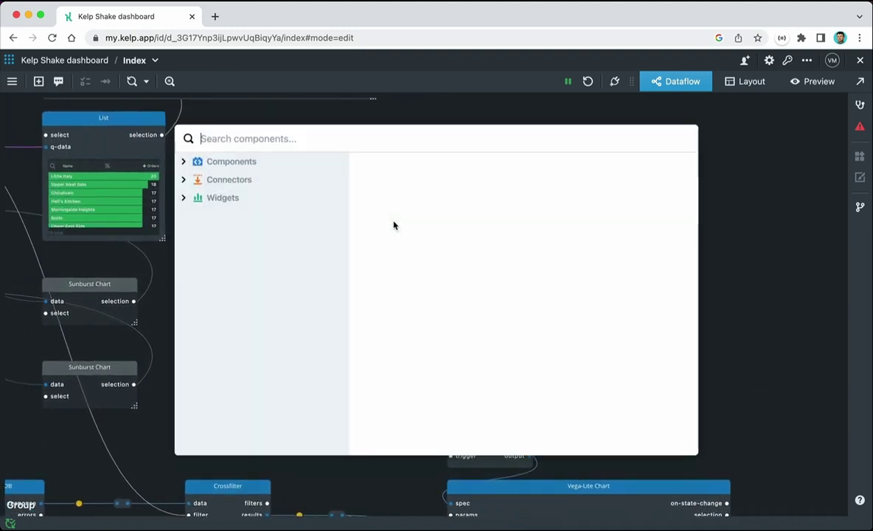
type("htt")
key("Return")
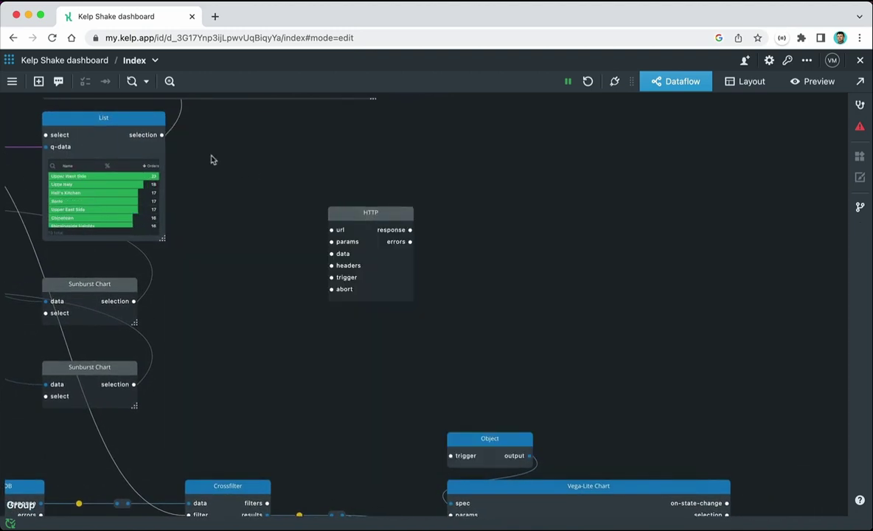
- Route the List's selection through a port to the HTTP params, and connect a String to url and a JSON to params
left_click_drag(193, 162, 332, 241)
left_click_drag(280, 218, 316, 229)
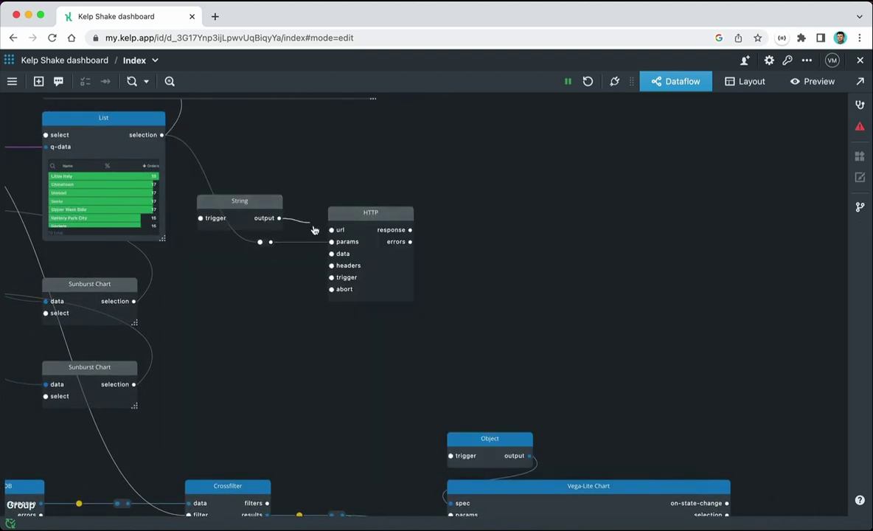
left_click_drag(316, 229, 332, 230)
left_click(300, 242)
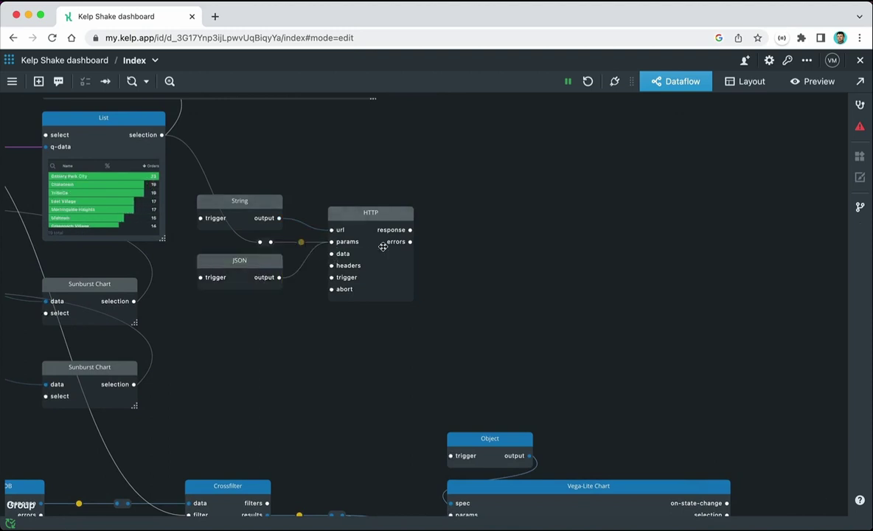
- Route the HTTP component's response through an intermediate port to the data port of a new Vega-Lite Chart
left_click_drag(410, 229, 481, 233)
left_click_drag(498, 234, 606, 253)
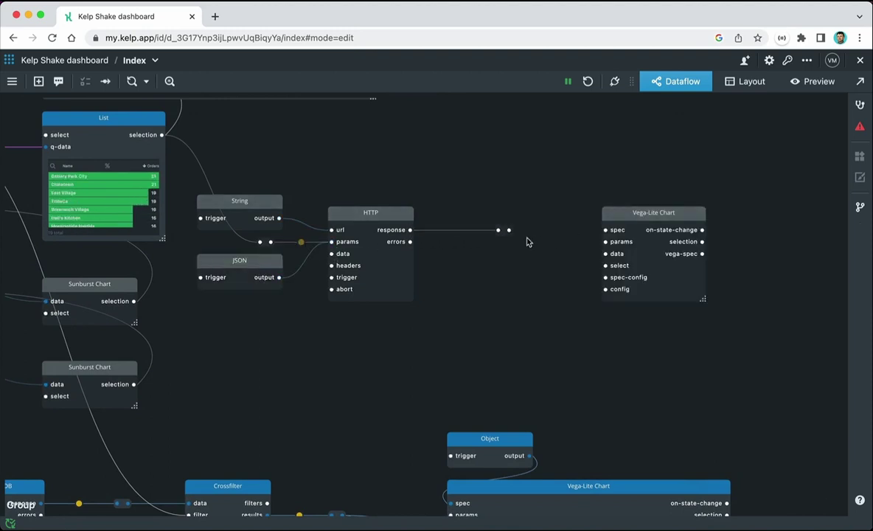
left_click(556, 242)
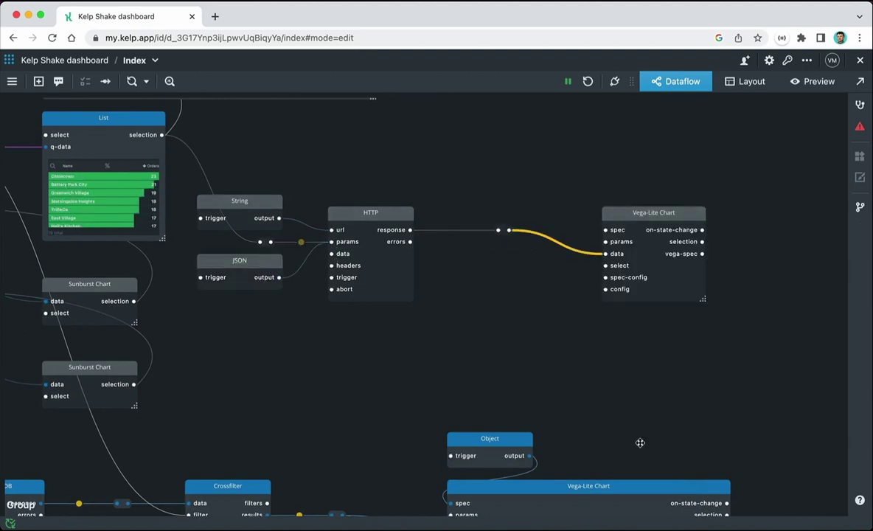
left_click(454, 230)
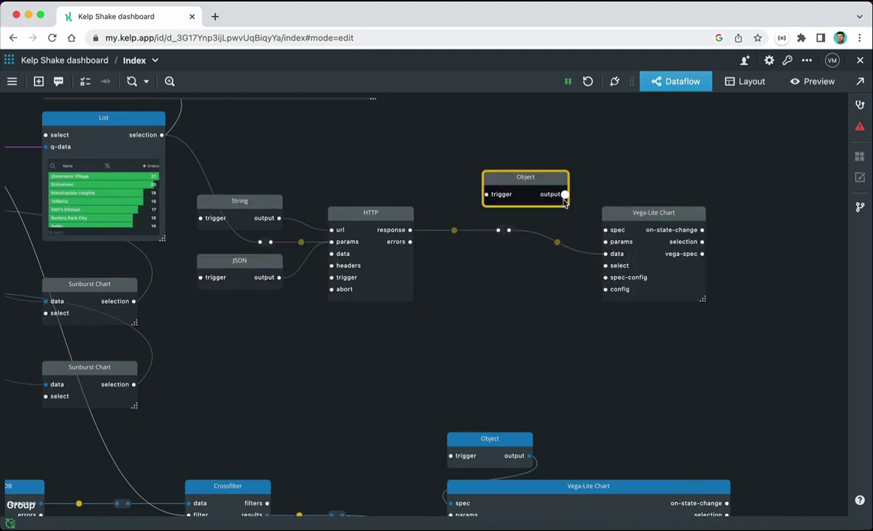
- Connect the new Object's output to the HTTP-fed Vega-Lite Chart's spec port and enlarge the chart
left_click_drag(565, 195, 605, 231)
left_click_drag(702, 299, 772, 360)
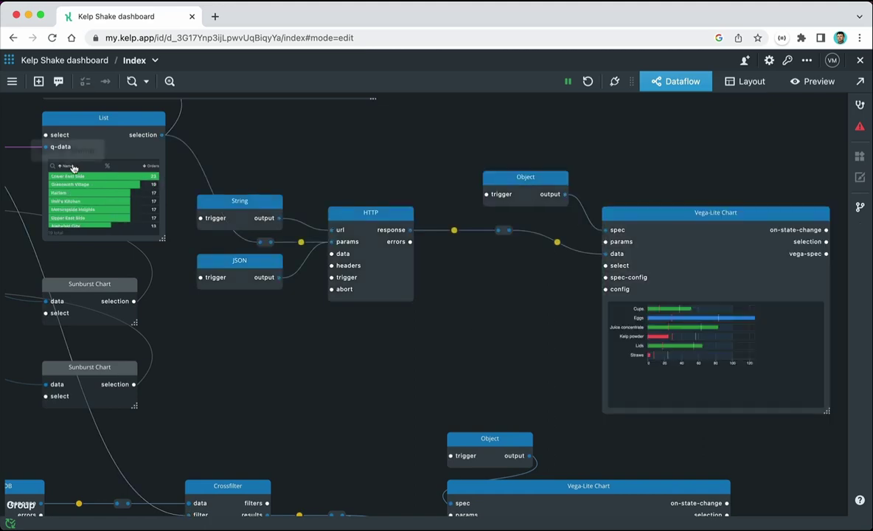
- Sort the List by Name and pick Alphabet City to try it on the HTTP-fed chart
left_click(74, 167)
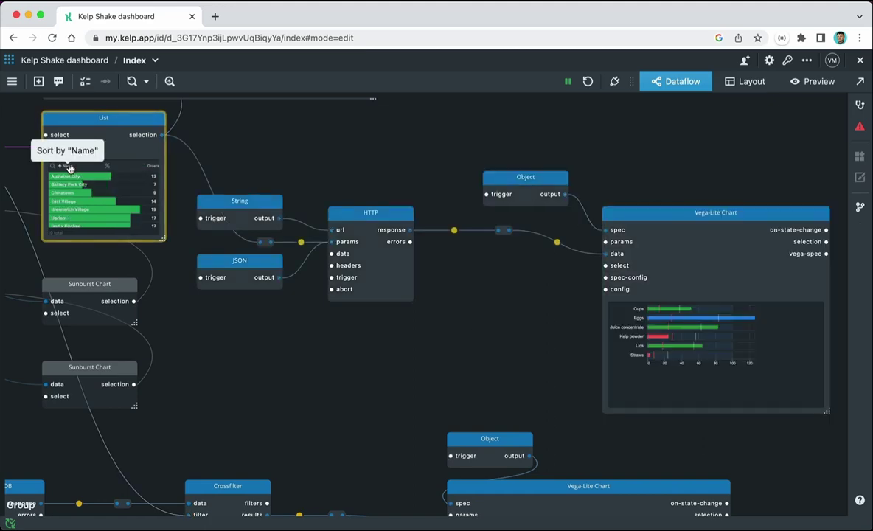
left_click(75, 179)
- Switch from the dataflow to the dashboard's layout editor
scroll(704, 261, "down", 10)
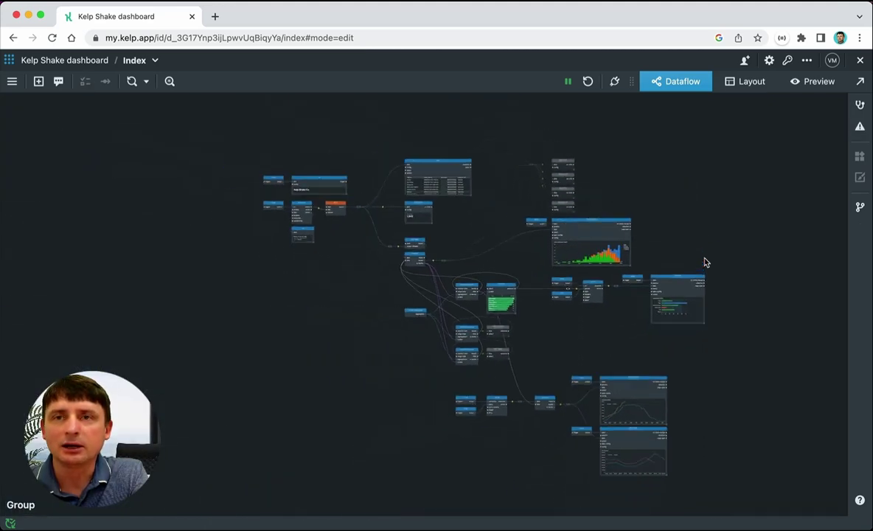
left_click(745, 81)
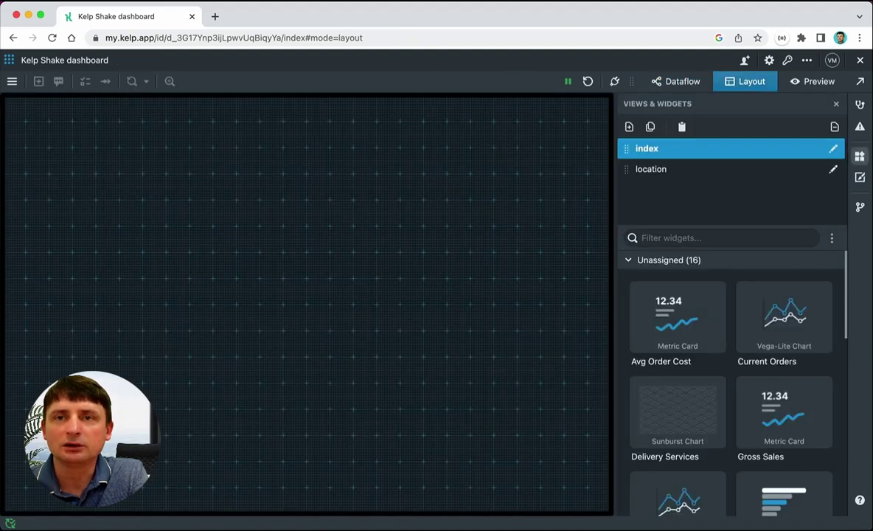
- Place the locations list at 5x15 on the index view and the Text title above it at 26x1, spanning the full width
scroll(779, 412, "down", 2)
left_click_drag(779, 429, 44, 125)
scroll(701, 440, "down", 5)
left_click_drag(701, 439, 62, 111)
left_click_drag(114, 116, 607, 121)
- Stack the order status and Delivery Services sunburst charts beside the locations list, each sized 4x7
scroll(686, 413, "up", 10)
left_click_drag(685, 413, 158, 158)
left_click_drag(160, 169, 211, 301)
scroll(686, 413, "down", 3)
left_click_drag(678, 454, 211, 301)
- Line up 3x2 metric cards for Open Orders, Total Orders, Gross Sales, Avg Order Cost and Shakes served beneath the title
left_click_drag(784, 363, 258, 153)
left_click_drag(346, 169, 350, 169)
scroll(686, 412, "up", 10)
left_click_drag(677, 383, 379, 153)
left_click_drag(392, 169, 427, 170)
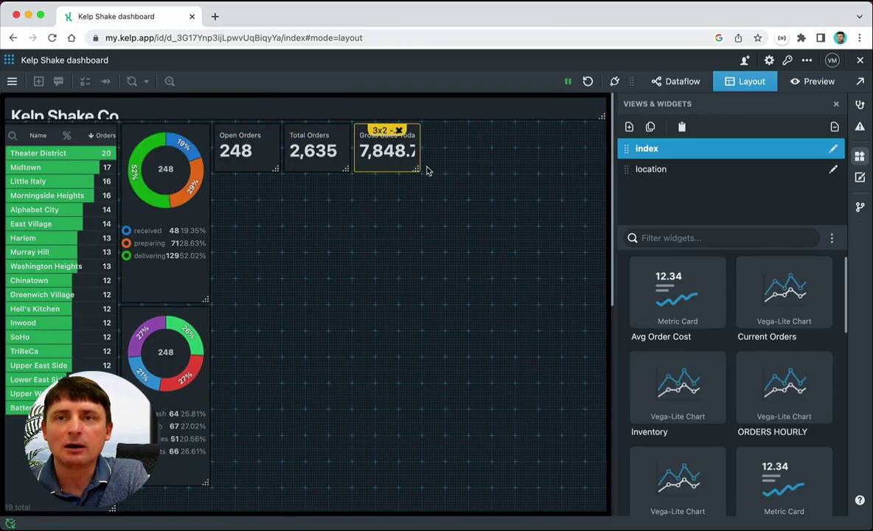
left_click_drag(678, 292, 449, 153)
left_click_drag(540, 169, 563, 177)
- Arrange Current Orders (9x6), Inventory (8x6), ORDERS HOURLY (9x7) and SALES DAILY (8x7) under the metric cards and preview the dashboard
left_click_drag(678, 291, 243, 195)
left_click_drag(715, 265, 449, 195)
left_click_drag(677, 295, 516, 413)
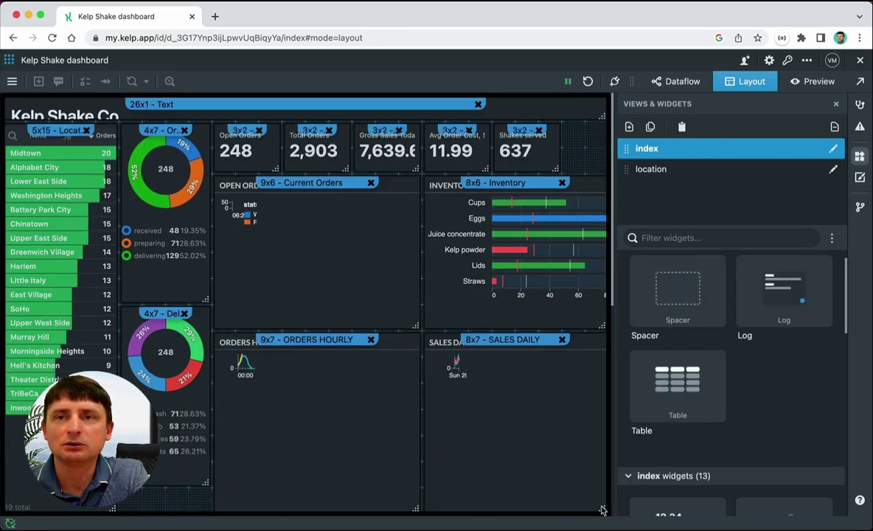
left_click(811, 82)
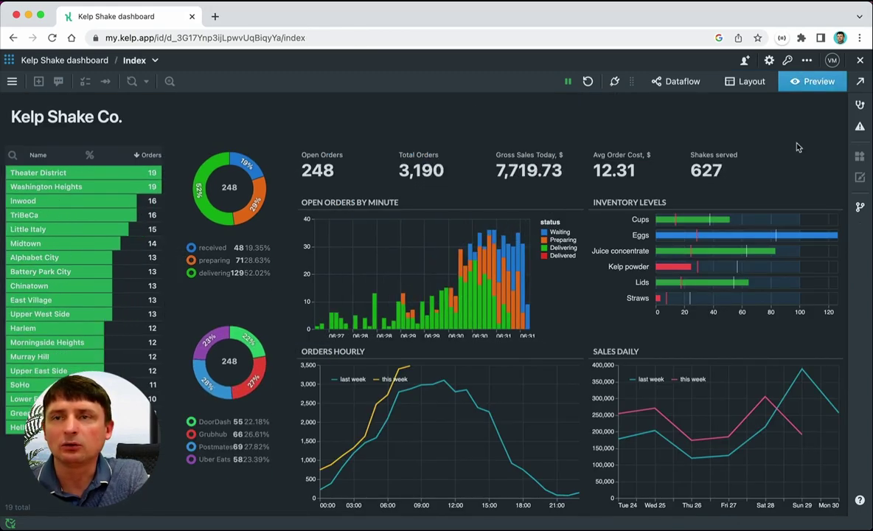
- Release the current version of the Kelp Shake dashboard without a custom slug
left_click(858, 208)
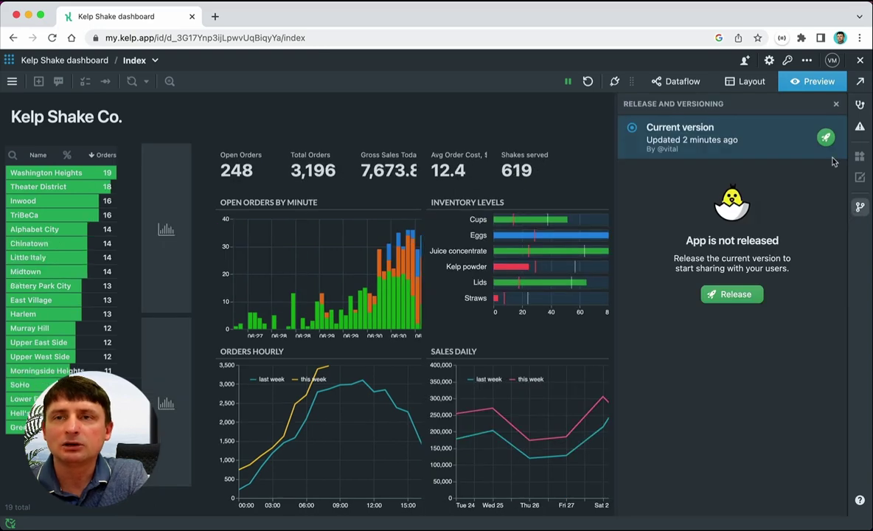
left_click(826, 139)
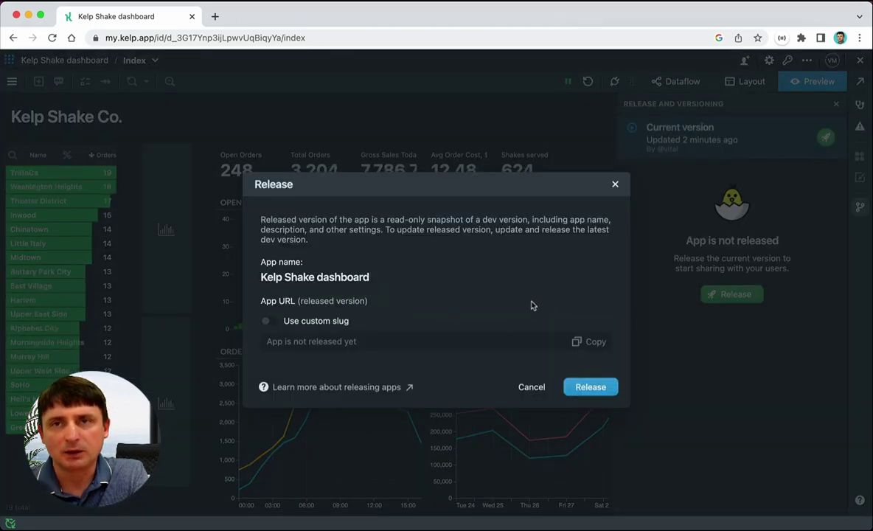
left_click(590, 387)
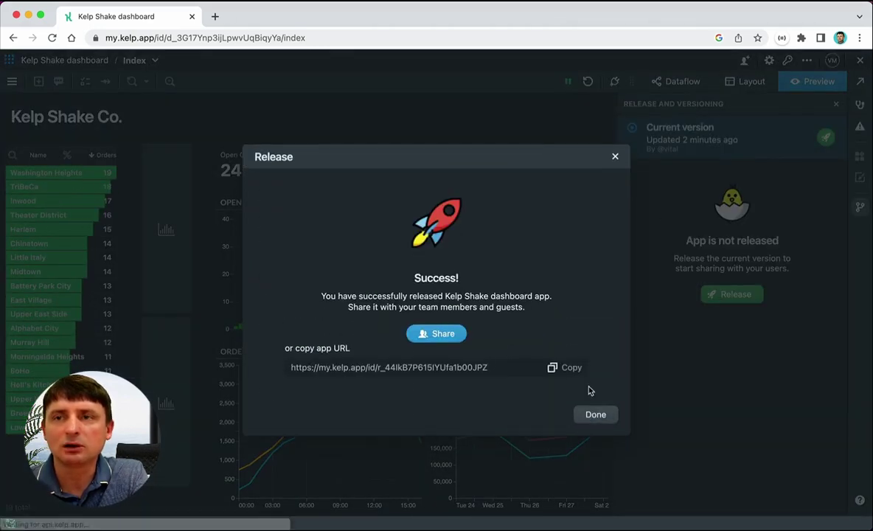
- Check the released app's options for sharing with the workspace, dismiss them and close the dashboard
left_click(443, 336)
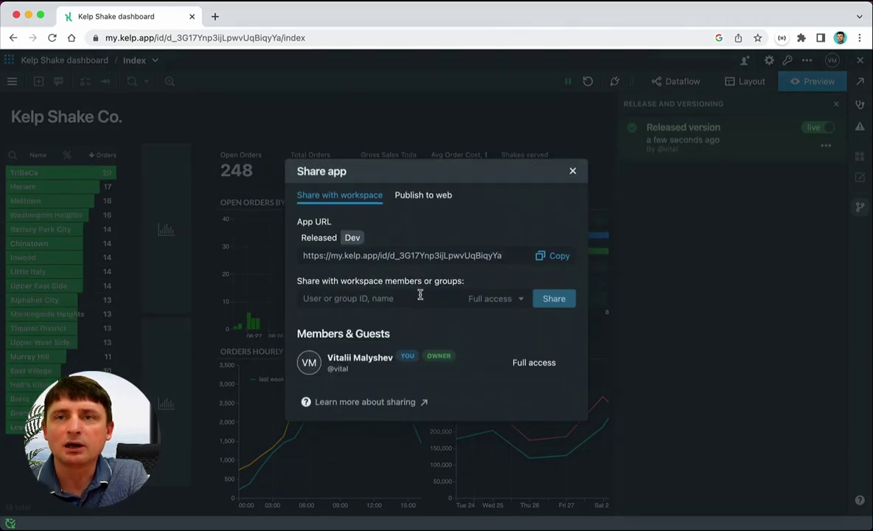
left_click(572, 170)
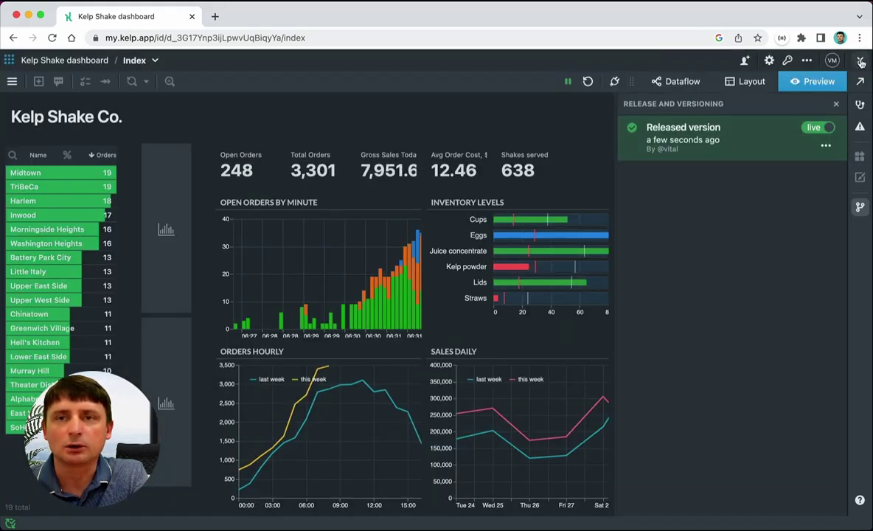
left_click(859, 61)
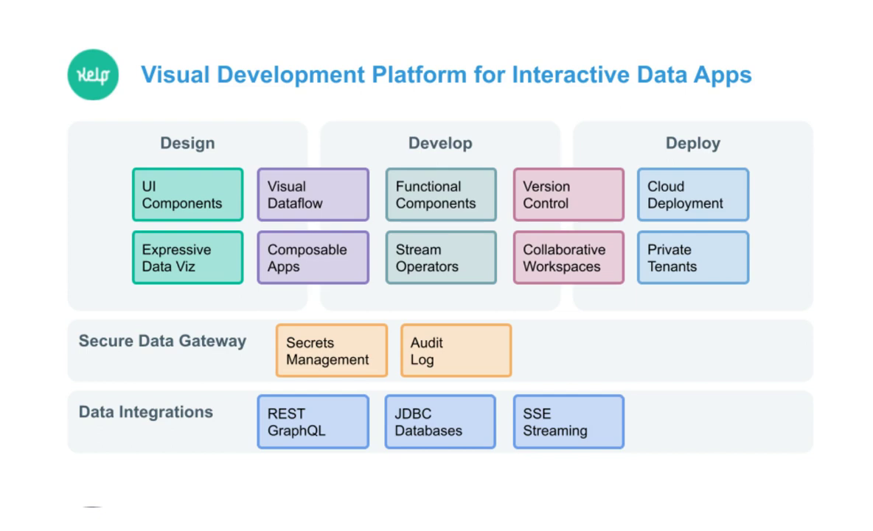